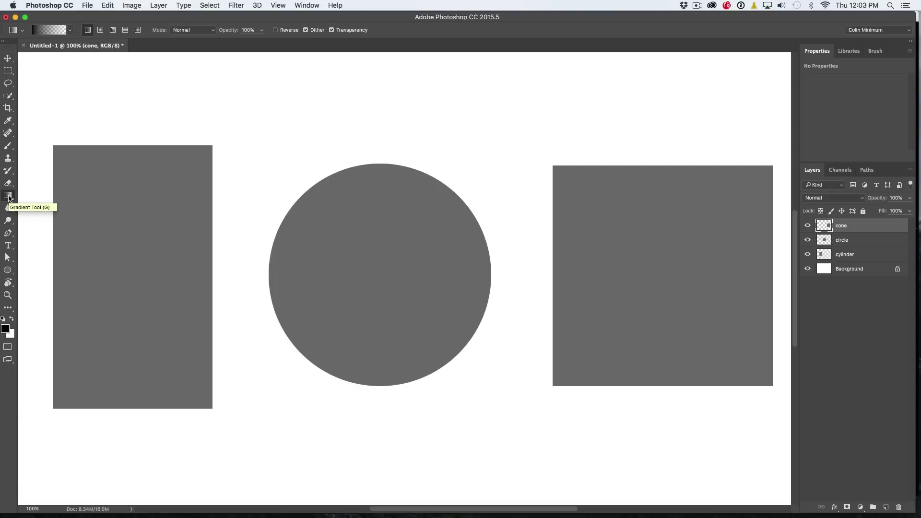
Step: Target the Background layer, append the Metals gradients to the gradient presets, and enlarge the preset picker
click(861, 269)
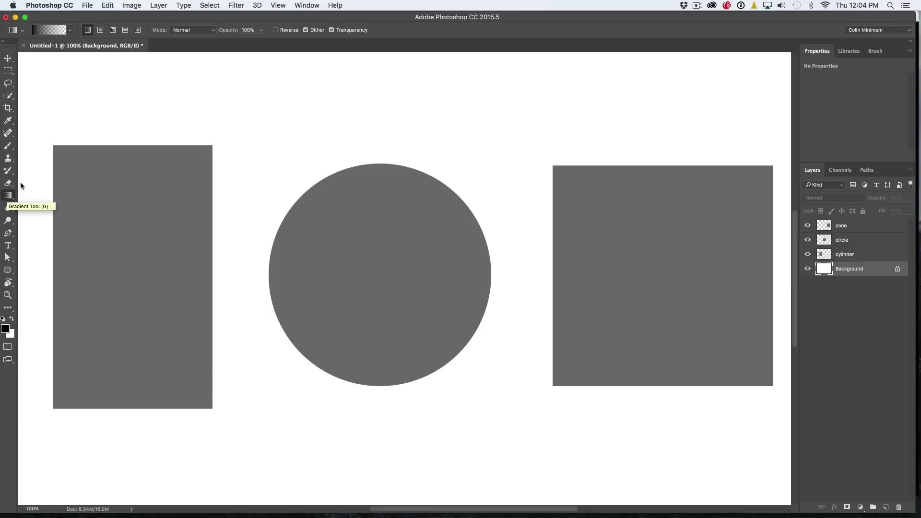
click(70, 30)
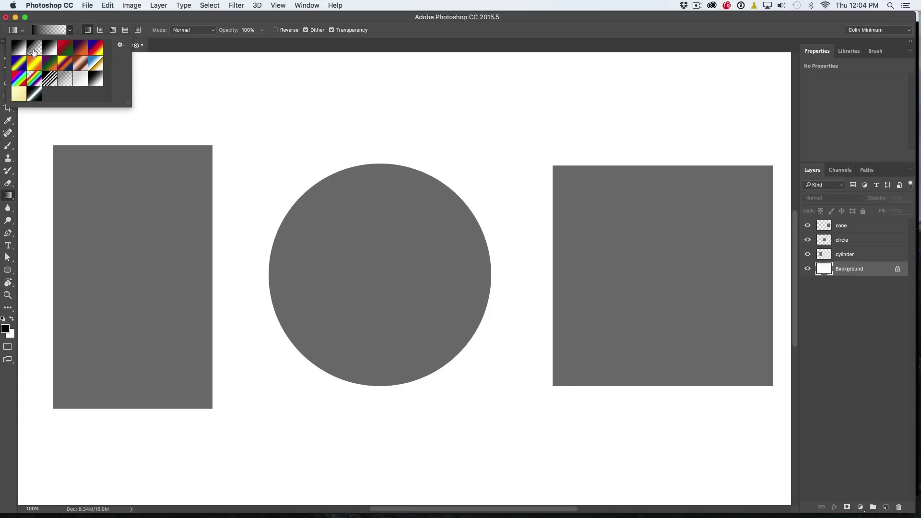
click(121, 46)
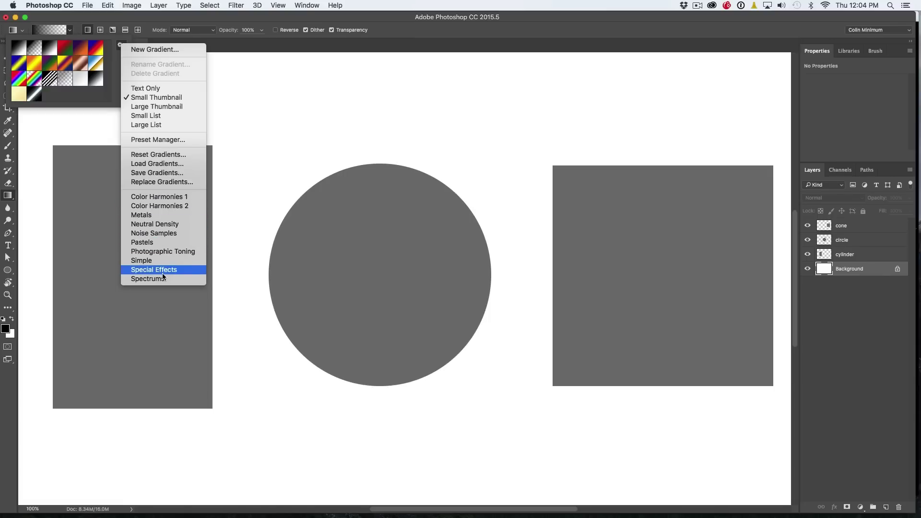
click(170, 216)
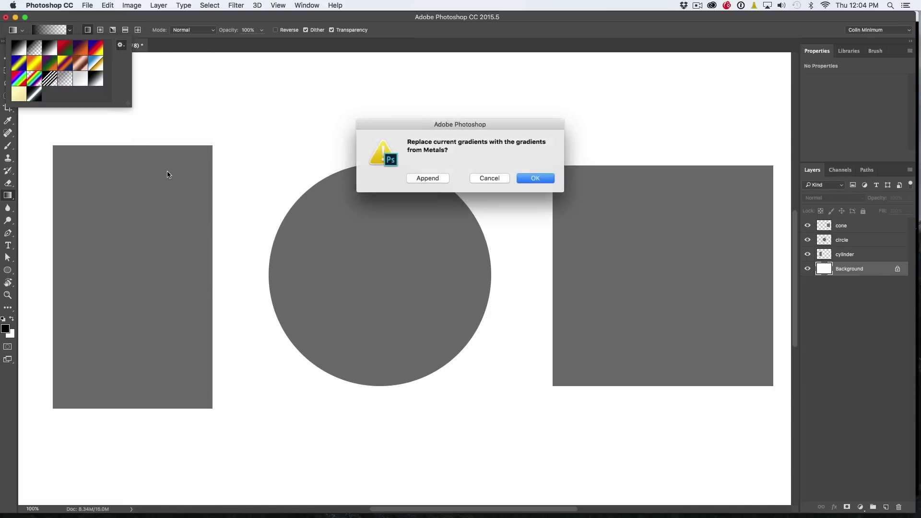
click(432, 178)
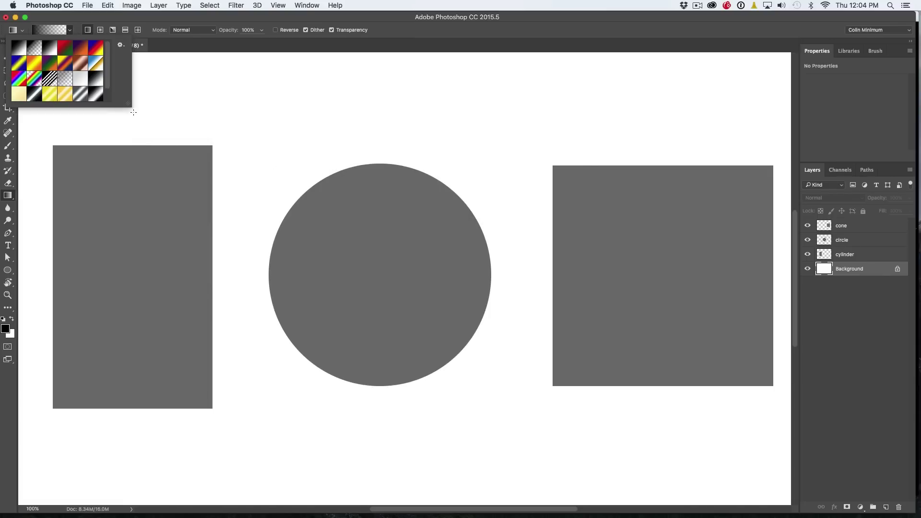
drag(128, 104, 133, 135)
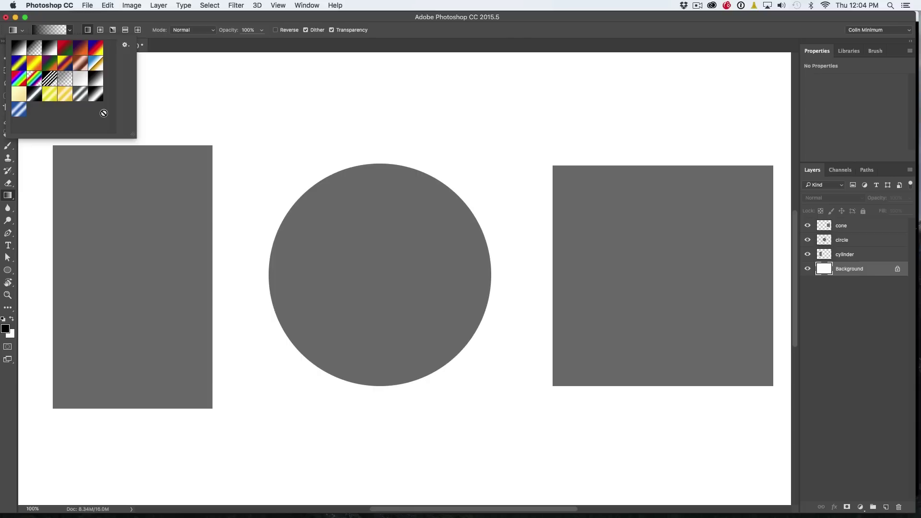
Step: Choose the Foreground to Background gradient preset and set the foreground colour to light grey c1bcbc
click(17, 48)
click(6, 329)
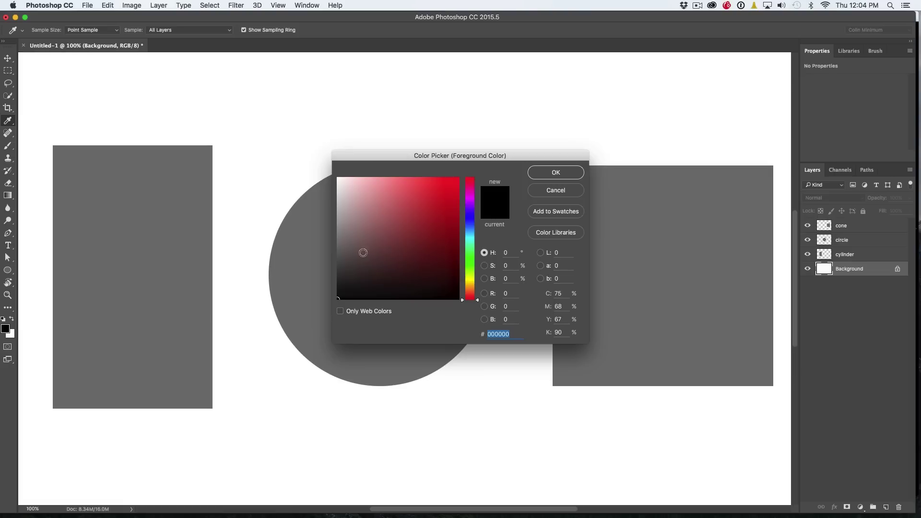
click(340, 207)
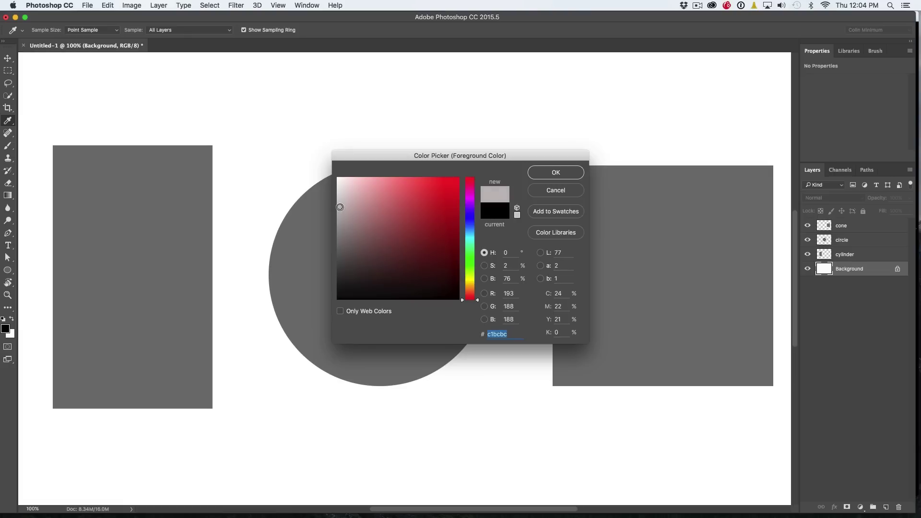
click(552, 172)
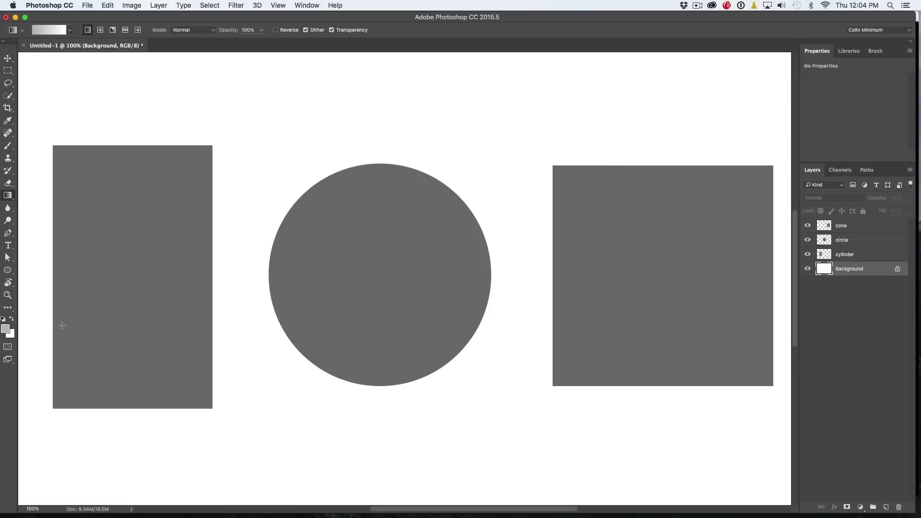
Step: Set the background colour to the muted blue 81a0ad
click(14, 336)
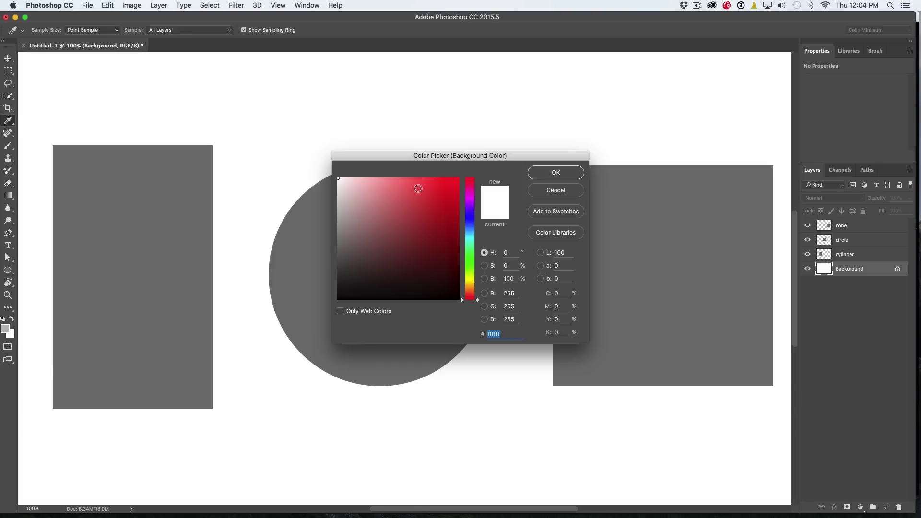
drag(469, 226, 473, 233)
mouse_move(405, 184)
mouse_down()
mouse_move(373, 175)
mouse_move(368, 216)
mouse_up()
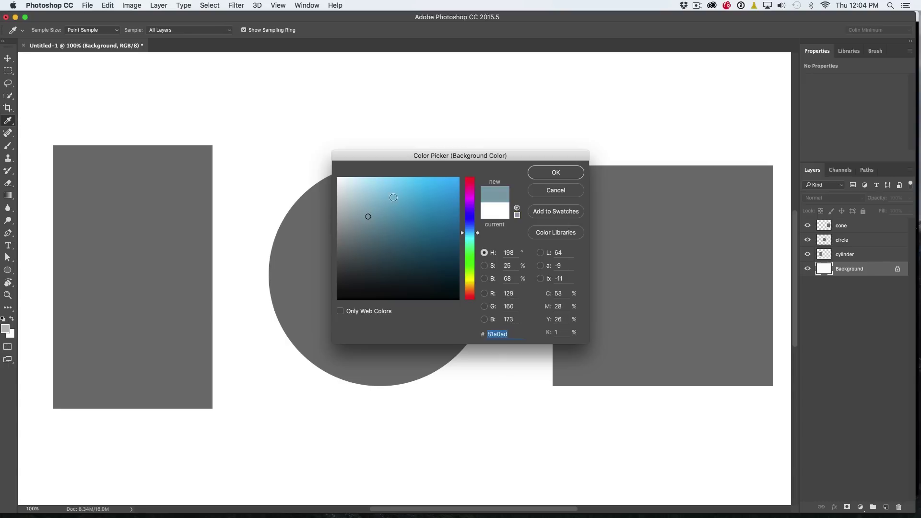
click(548, 174)
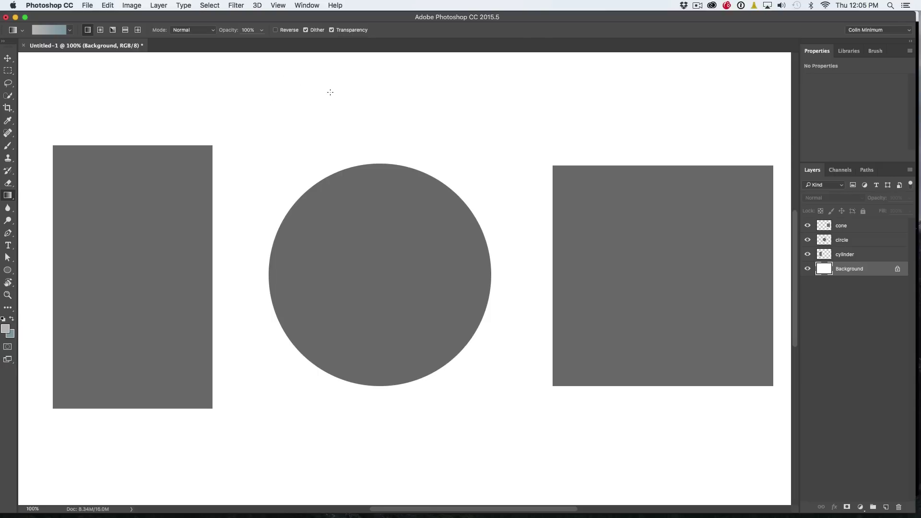
Step: Try a diagonal linear gradient and very short gradients on the Background layer to compare angle and transition length
drag(335, 97, 454, 239)
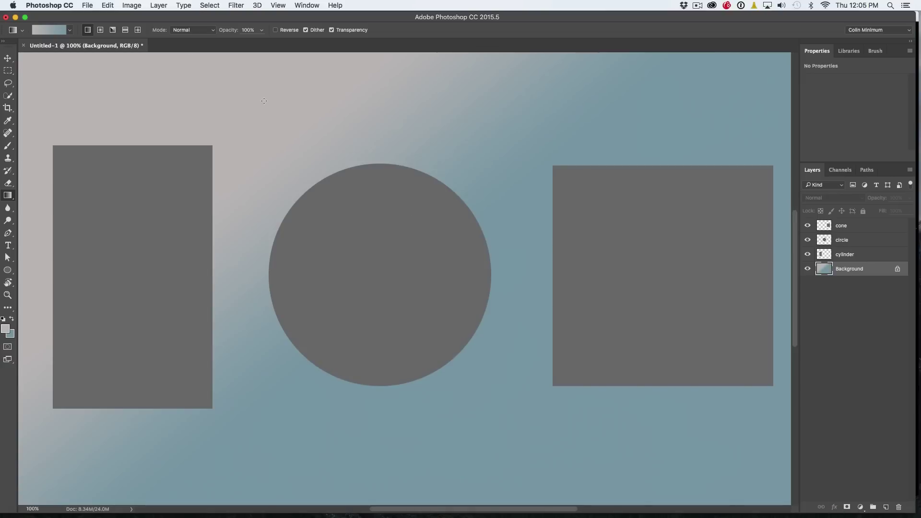
mouse_move(264, 97)
mouse_down()
mouse_move(278, 115)
mouse_move(264, 119)
mouse_move(263, 98)
mouse_up()
drag(265, 113, 264, 112)
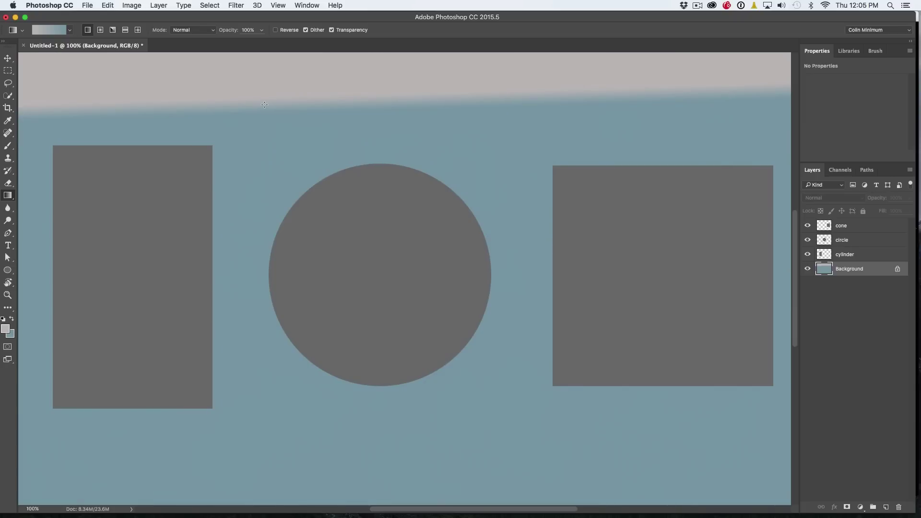
Step: Fill the Background layer with a long vertical linear gradient running from grey above to blue below
drag(257, 85, 259, 419)
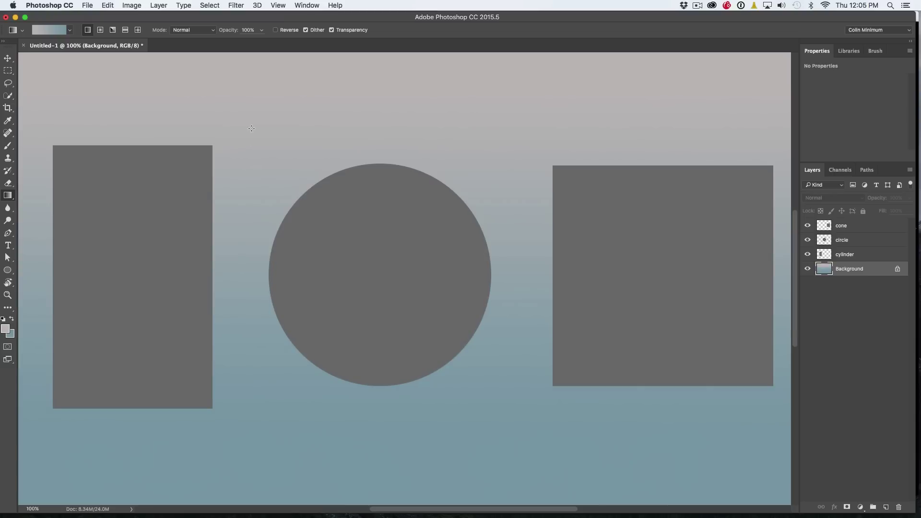
mouse_move(273, 112)
mouse_down()
mouse_move(271, 413)
mouse_move(269, 103)
mouse_up()
drag(270, 150, 271, 442)
Step: Open the current gradient for editing, lighten its starting stop to near-white grey, and shift the midpoint toward the blue end
click(50, 30)
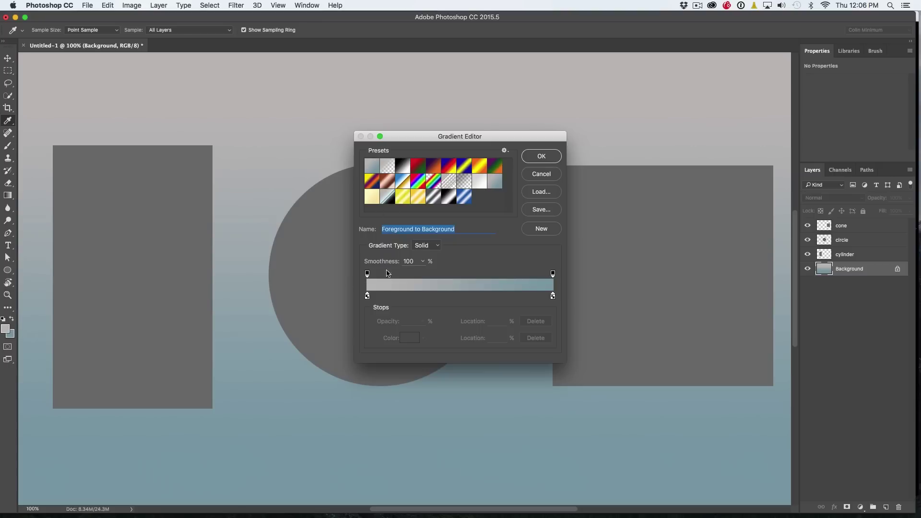
click(367, 297)
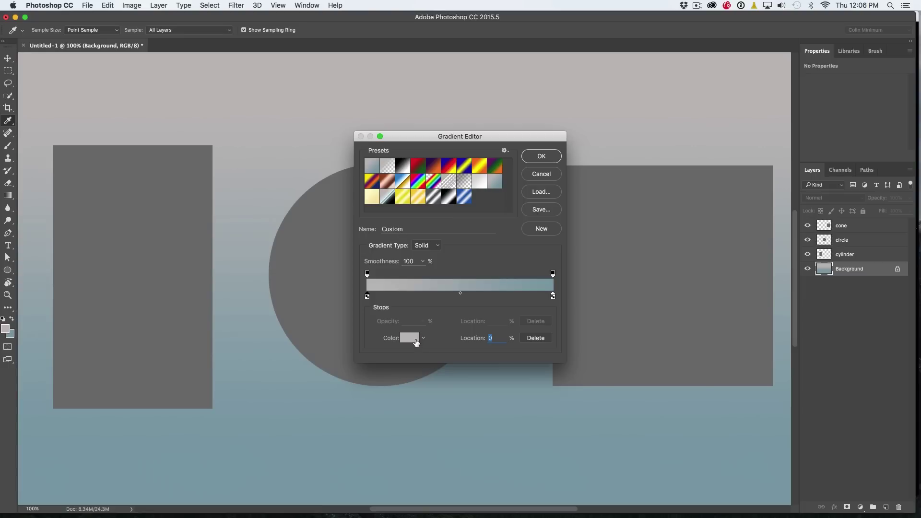
click(416, 342)
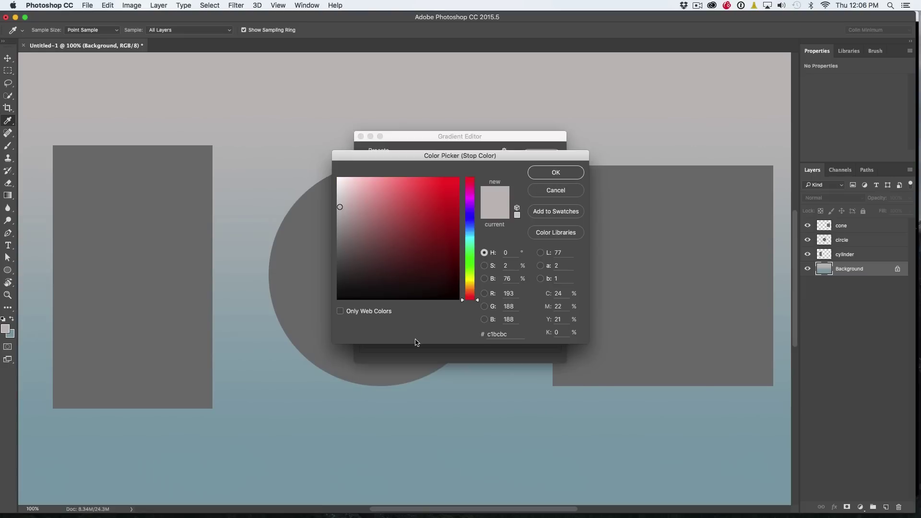
click(341, 187)
click(556, 172)
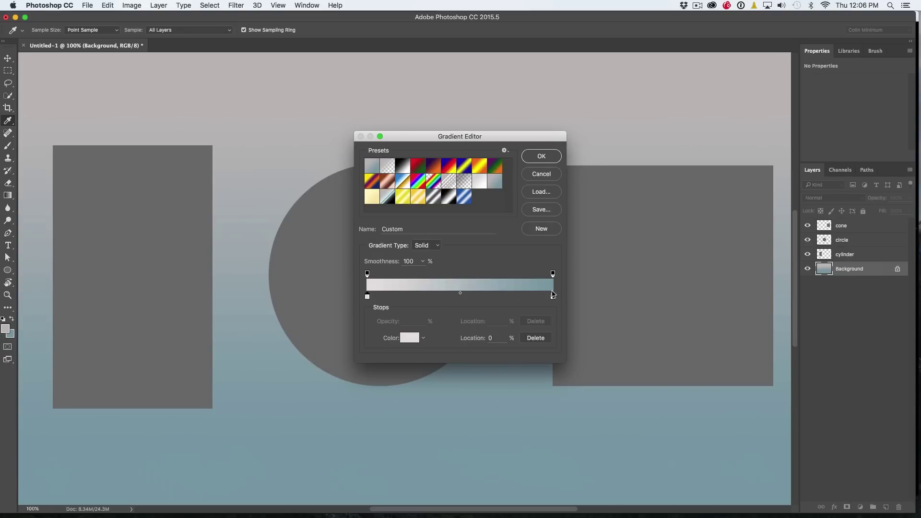
drag(460, 294, 509, 295)
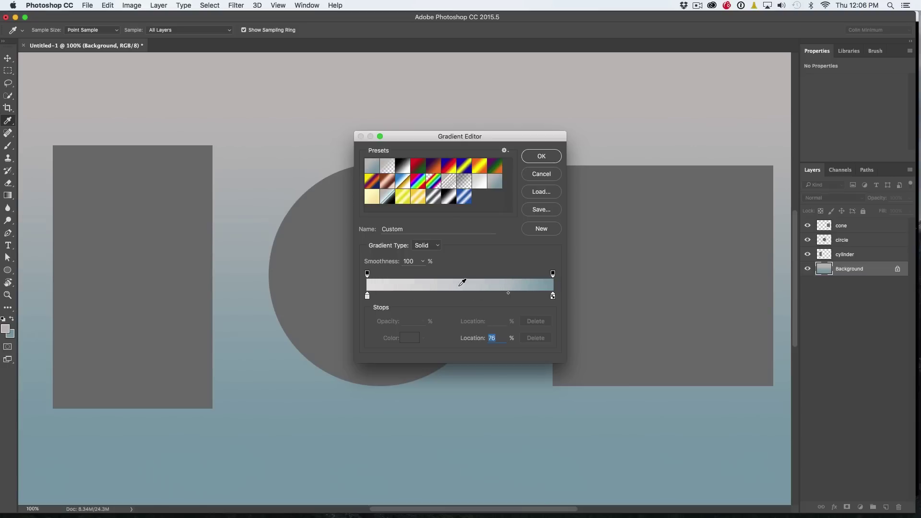
drag(506, 298, 486, 301)
Step: Add a light periwinkle-blue colour stop between the end stops and move it closer to the gradient's start
click(438, 296)
click(410, 339)
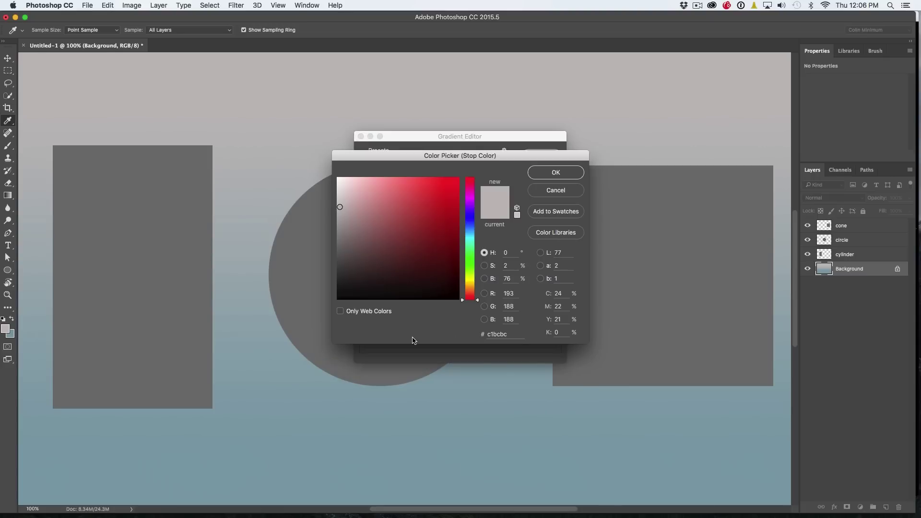
click(466, 226)
drag(353, 190, 377, 182)
click(548, 171)
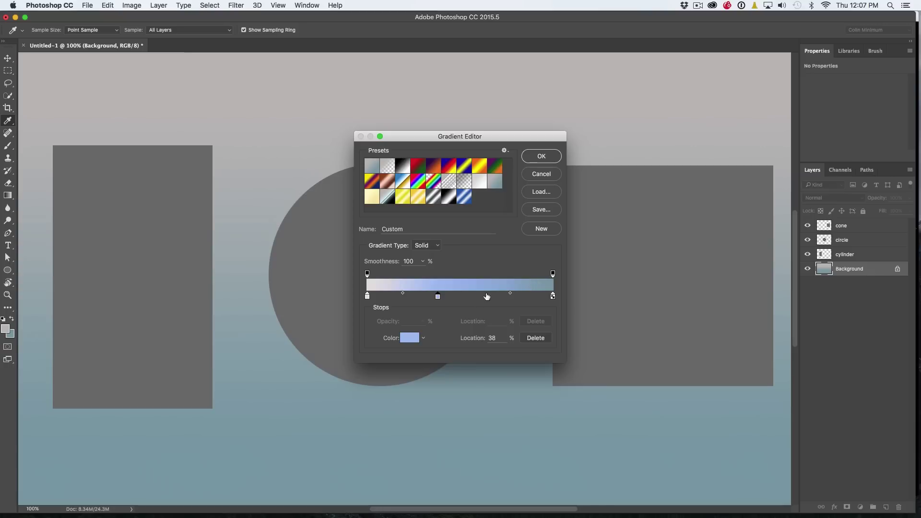
drag(438, 296, 418, 298)
Step: Add a pale stop coloured dee2e9 at 48% and duplicate the light blue stop to 74%
click(458, 297)
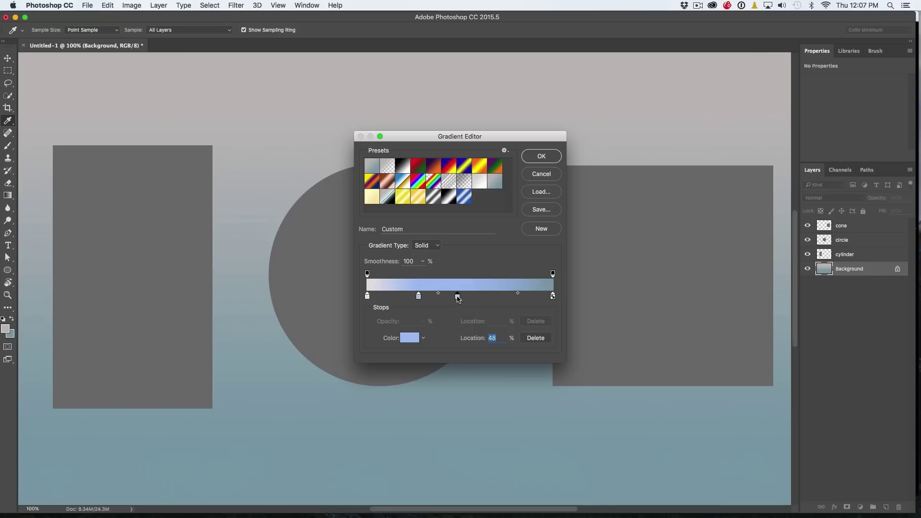
click(411, 338)
click(346, 186)
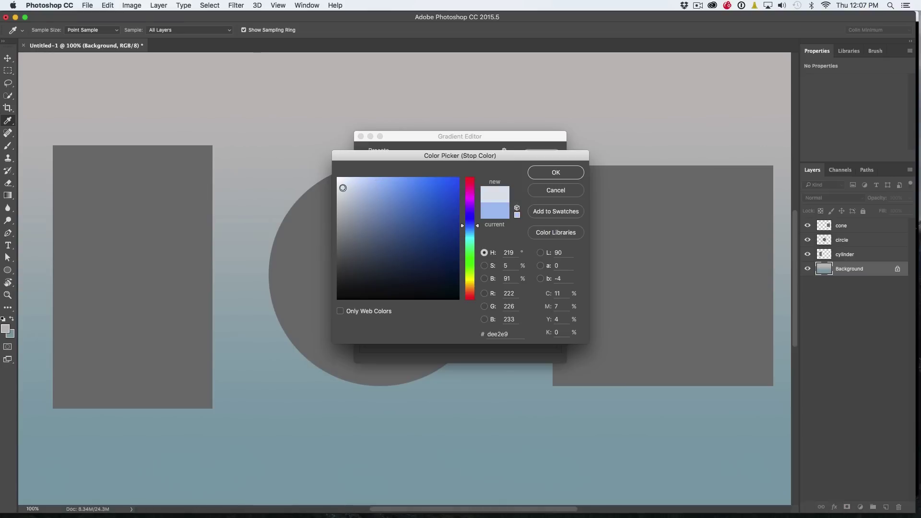
click(570, 175)
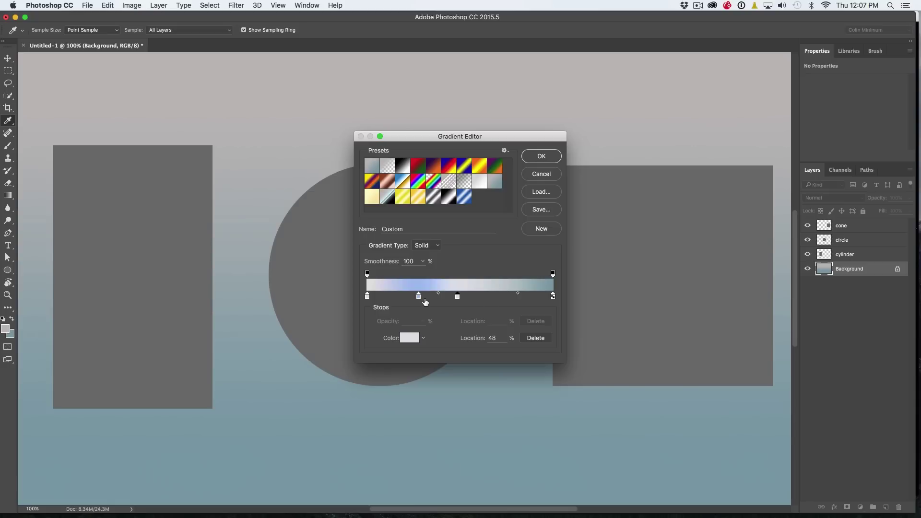
key(alt)
drag(419, 297, 506, 298)
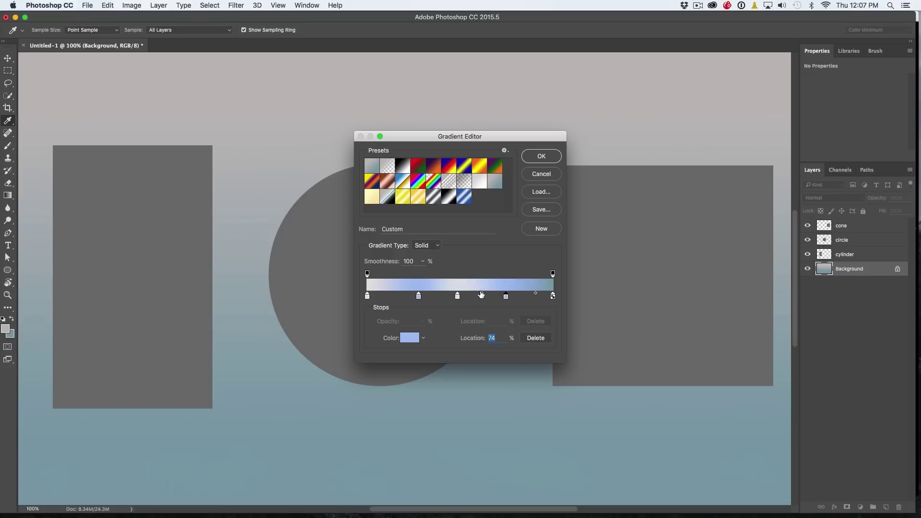
Step: Set the midpoints around the pale central stop to 24% on its end side and 61% on its start side
mouse_move(482, 294)
mouse_down()
mouse_move(500, 295)
mouse_move(468, 296)
mouse_up()
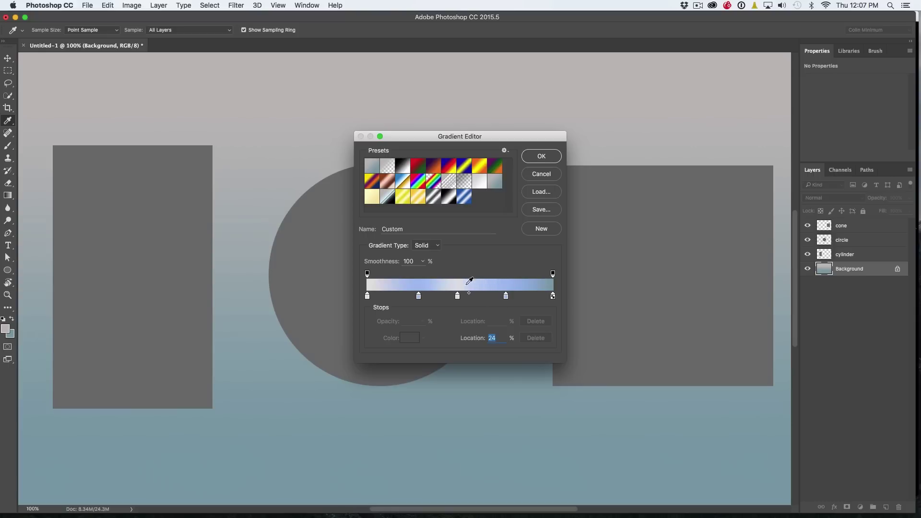
double_click(457, 297)
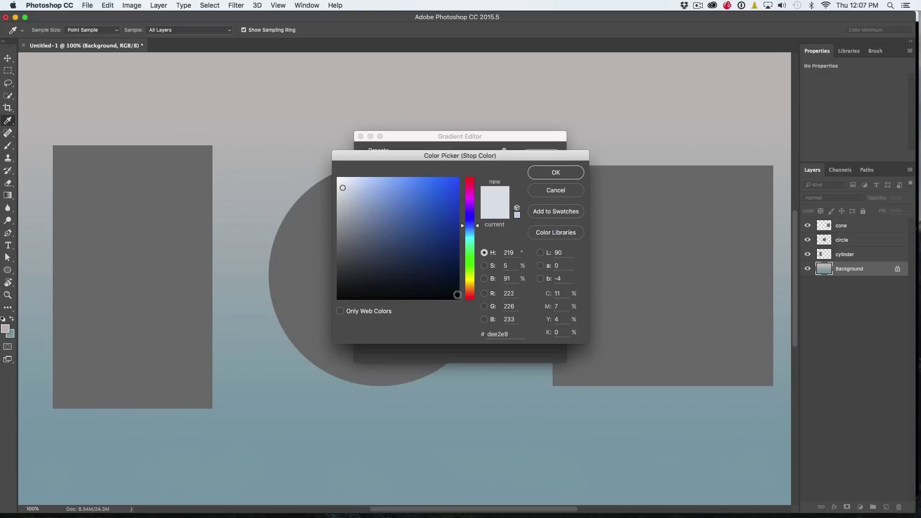
click(555, 193)
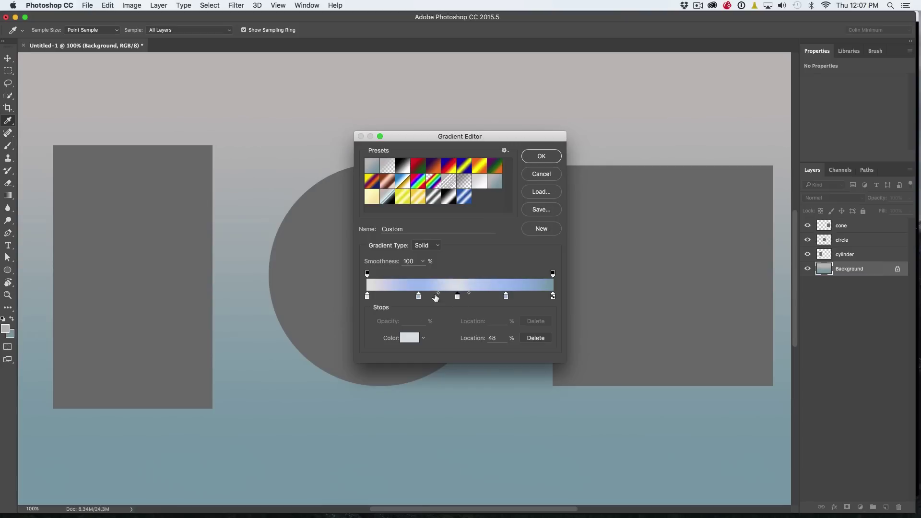
click(419, 296)
click(440, 294)
drag(440, 293, 442, 293)
Step: Try the Noise gradient type and return to Solid
click(438, 248)
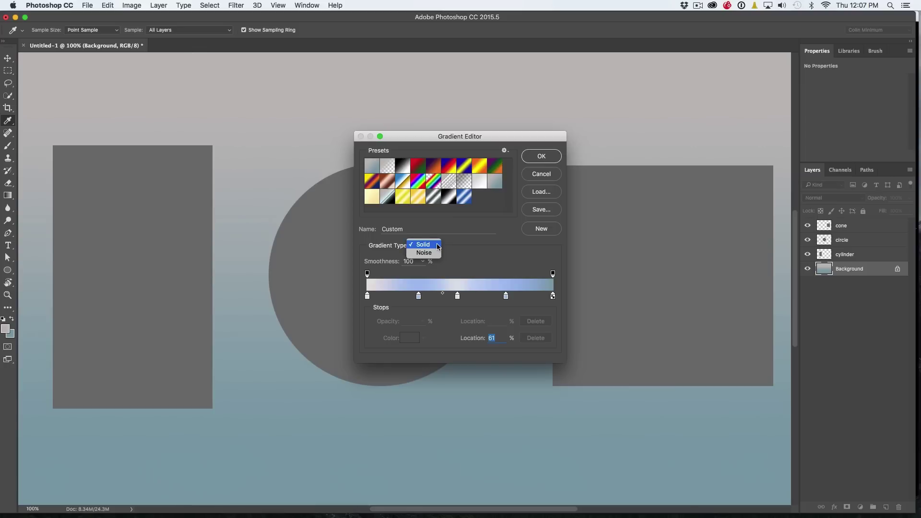
click(424, 253)
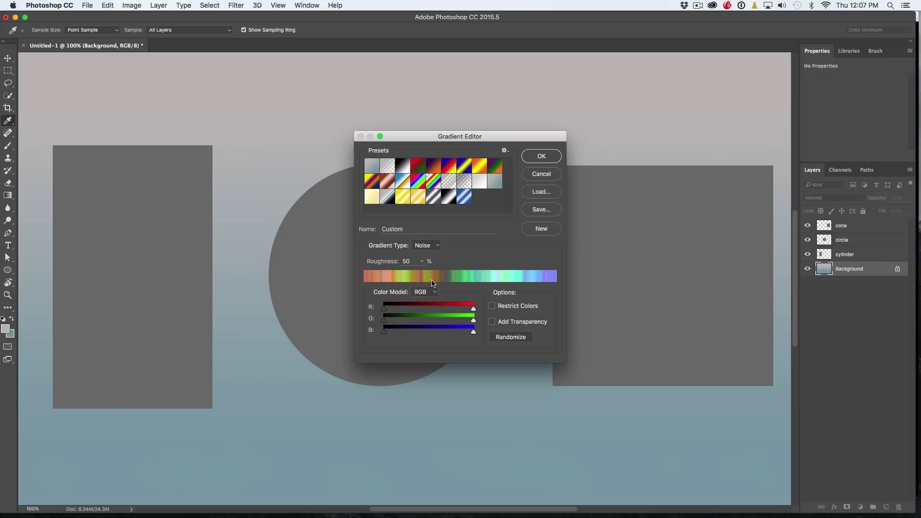
click(437, 246)
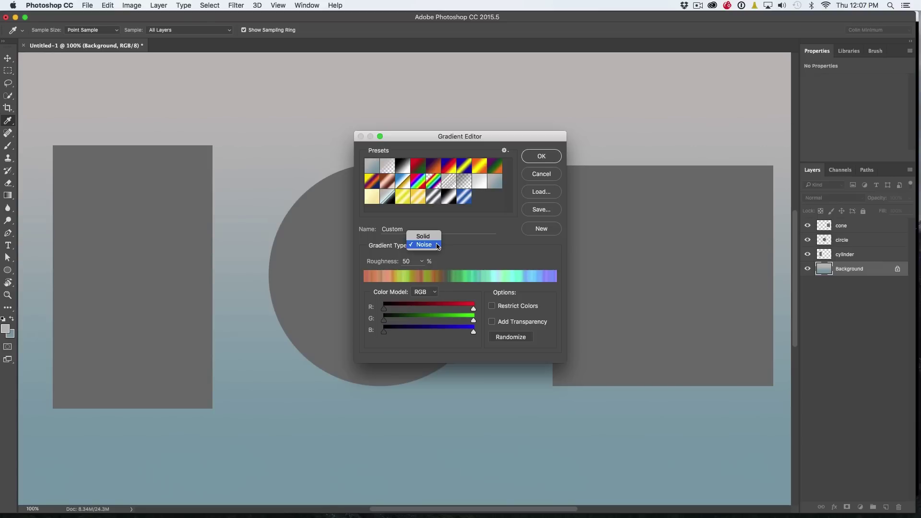
click(434, 239)
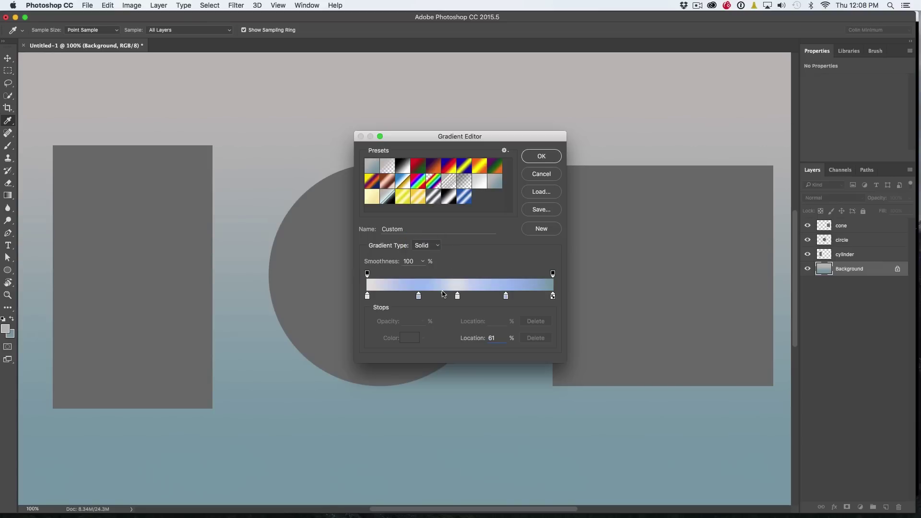
Step: Save the gradient presets to the Gradients folder as sheen
click(535, 209)
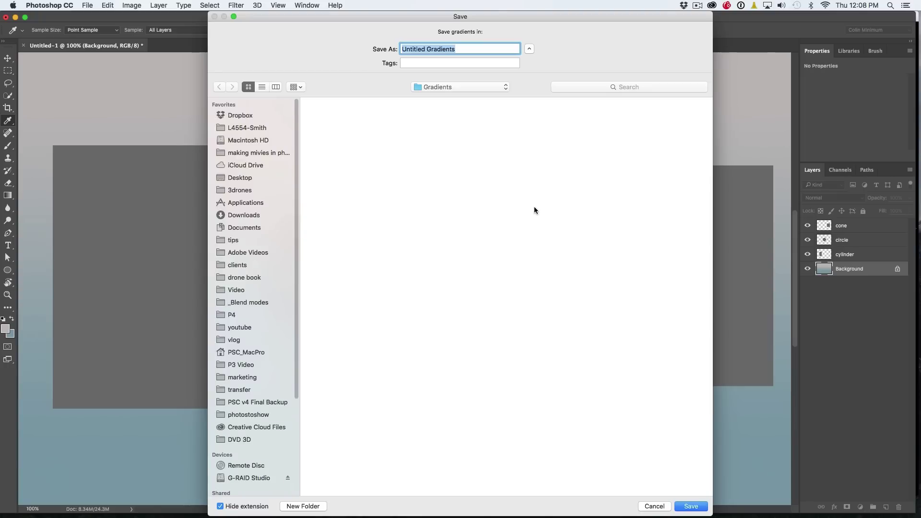
text(sheen)
key(Return)
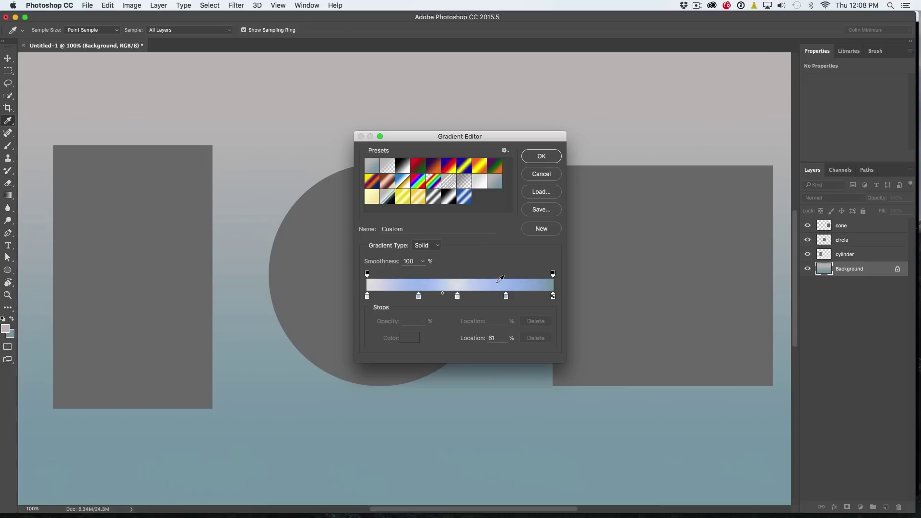
Step: Add the custom gradient to the presets and fill the Background layer with it as a linear gradient from the upper to the lower canvas edge
click(542, 229)
click(543, 157)
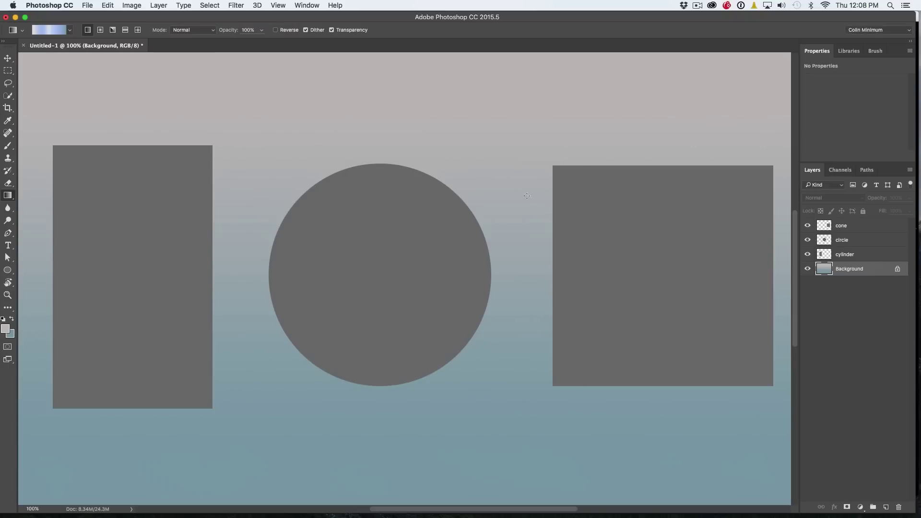
drag(303, 69, 317, 481)
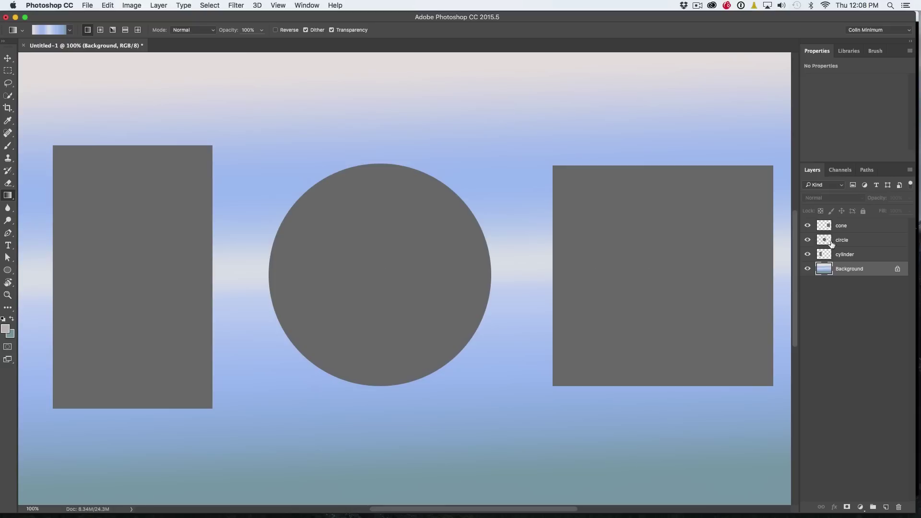
Step: Select the cylinder layer's rectangle and fill it with the foreground-to-background reflected gradient from near its centre out to its side edge
click(849, 255)
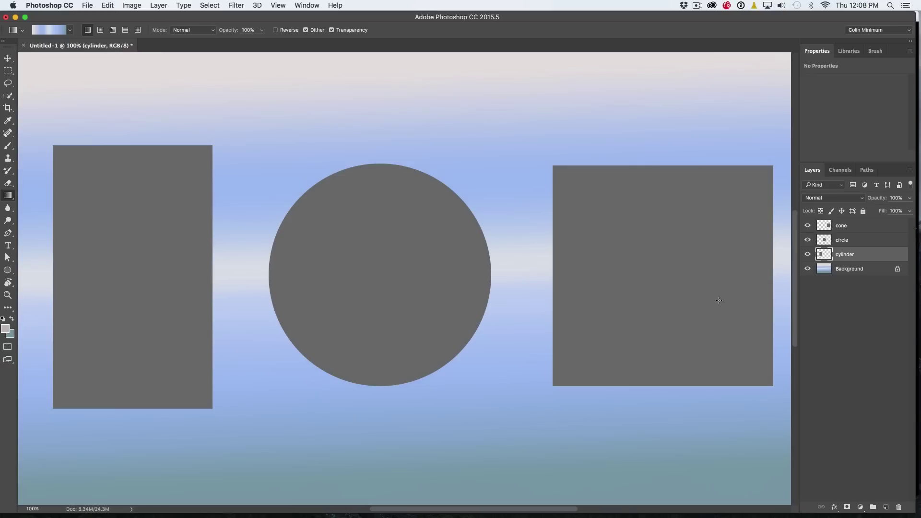
super+click(828, 258)
click(69, 30)
click(19, 48)
click(68, 23)
click(125, 31)
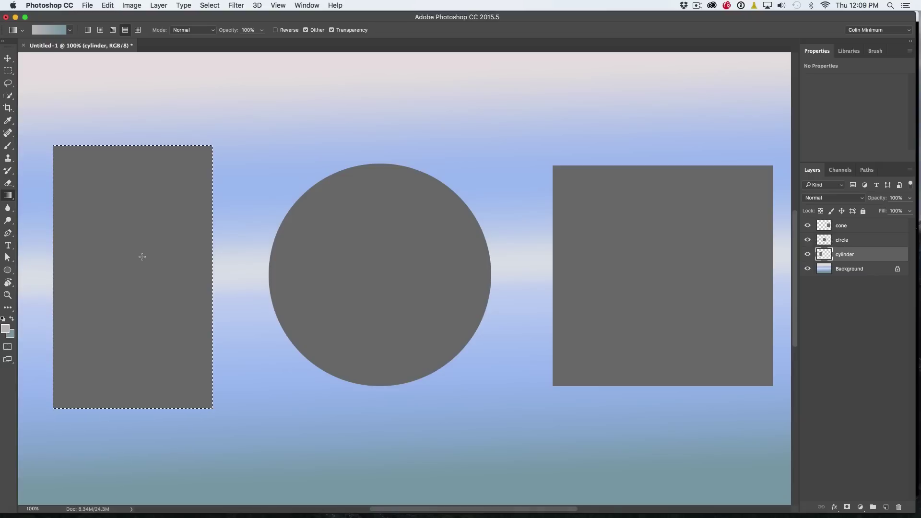
drag(129, 255, 204, 254)
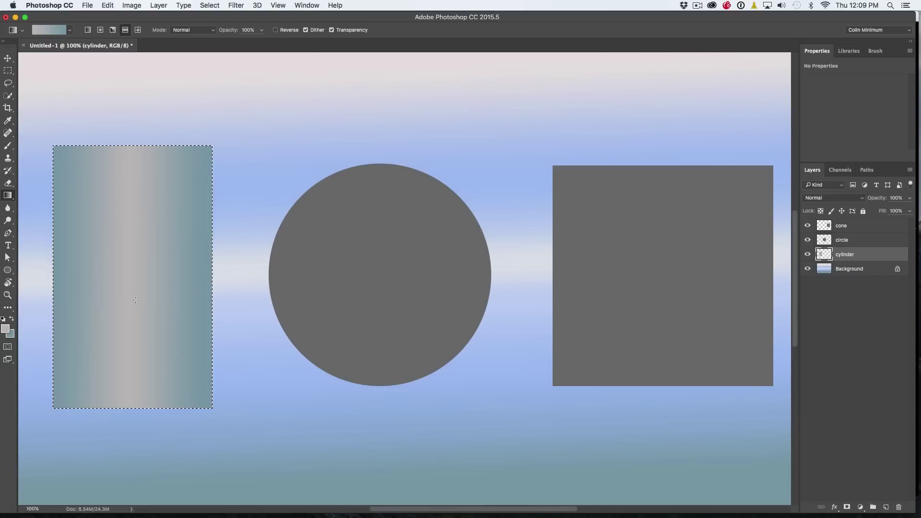
Step: Set the background colour to 2e3d44 and refill the cylinder with the reflected gradient, placing the highlight slightly left of centre
click(9, 336)
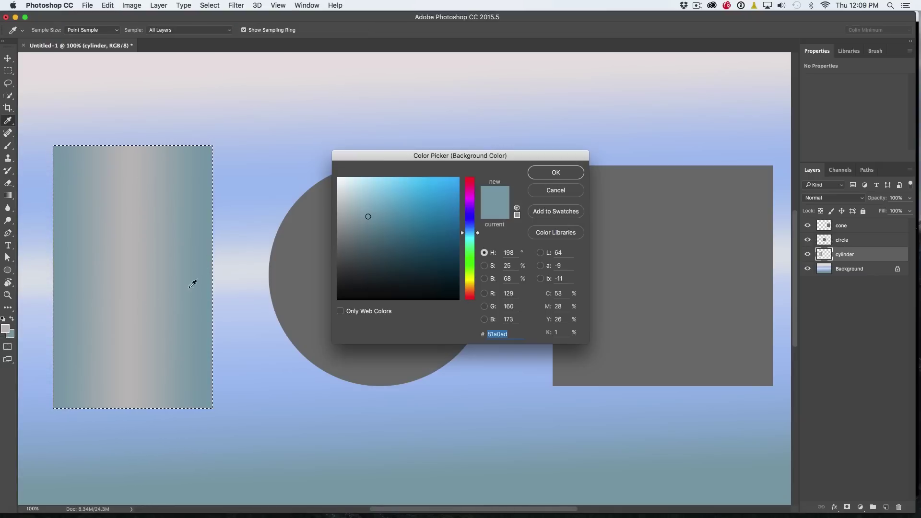
drag(380, 258, 376, 266)
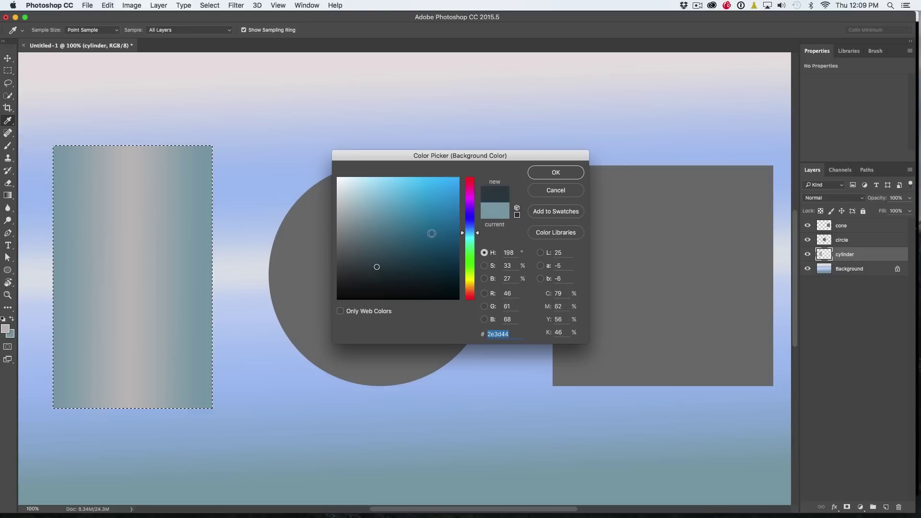
click(558, 172)
drag(134, 255, 193, 254)
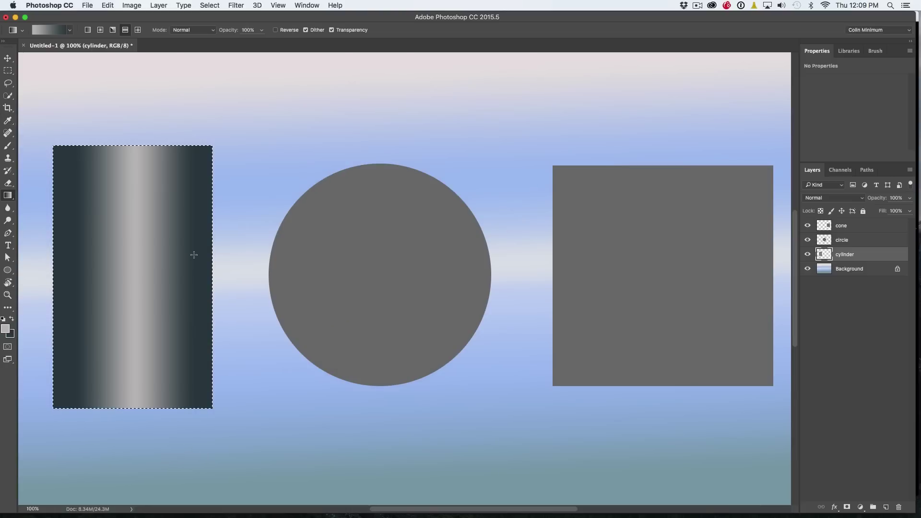
drag(112, 252, 154, 259)
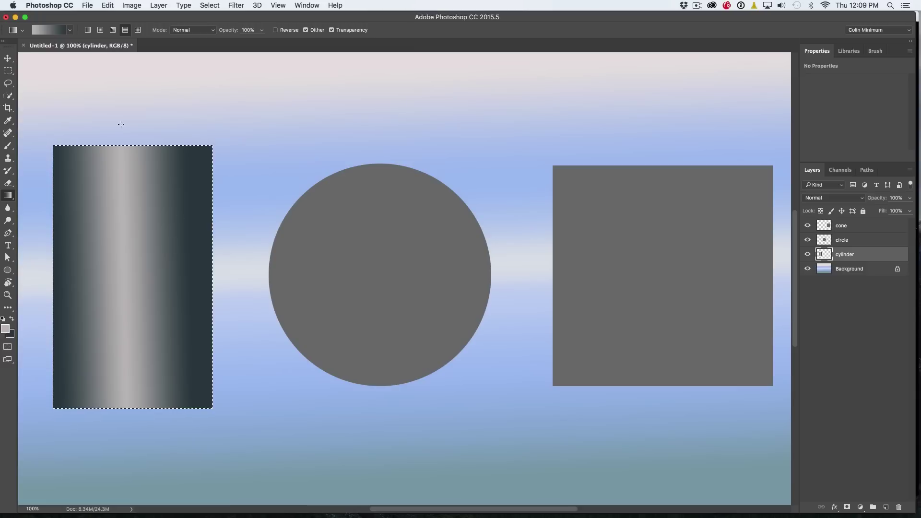
Step: Fill the selected cylinder rectangle across its width with the copper-coloured gradient preset
click(68, 29)
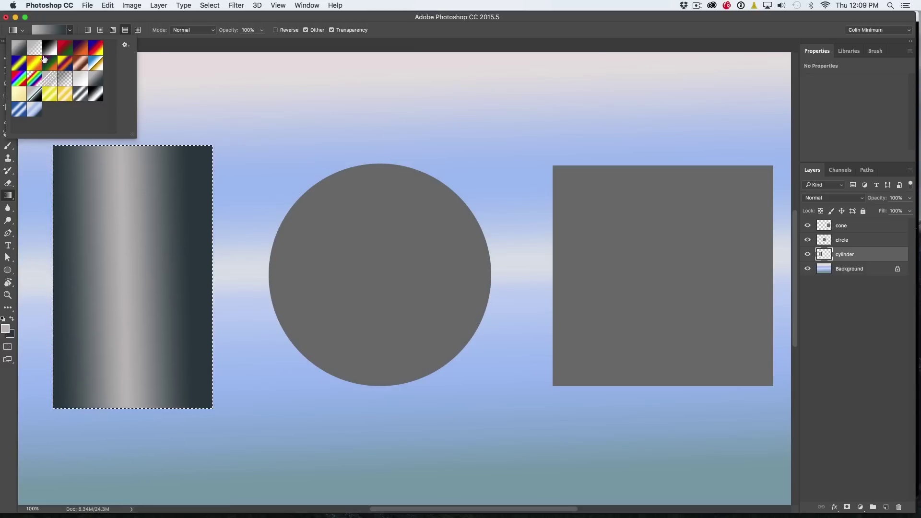
click(80, 62)
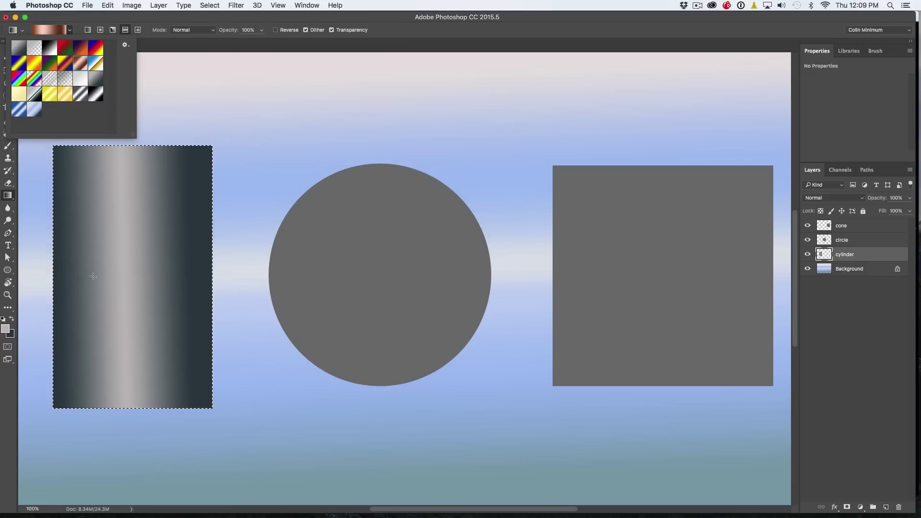
click(76, 282)
drag(64, 274, 169, 277)
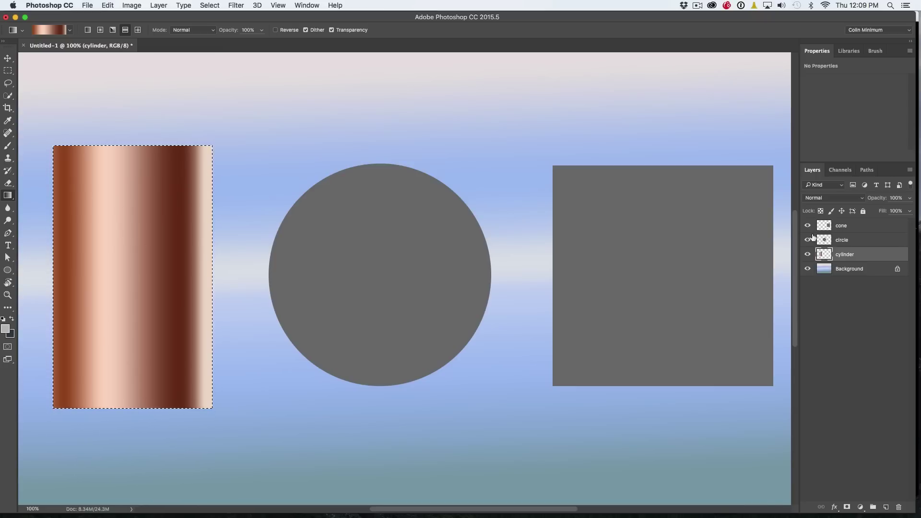
Step: Select the circle layer's shape and fill it with the copper-coloured gradient in radial style, centred near its upper left
click(851, 240)
super+click(825, 241)
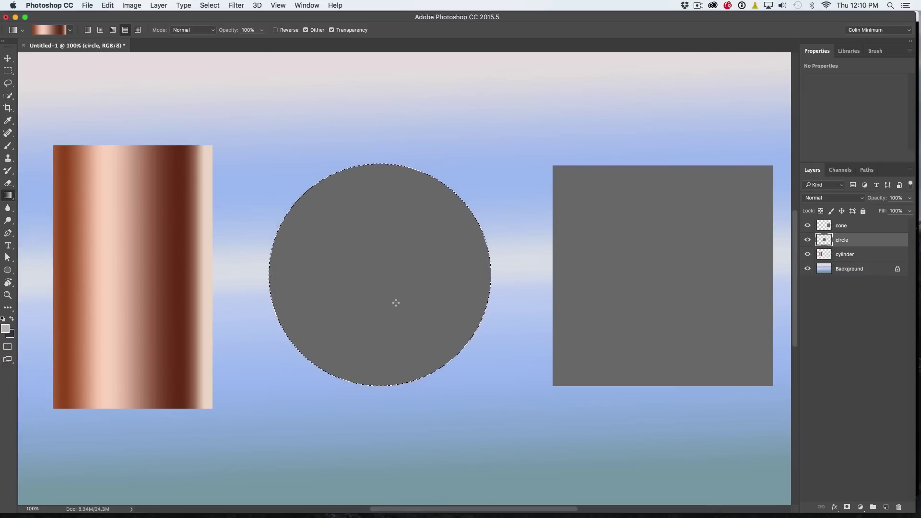
click(101, 31)
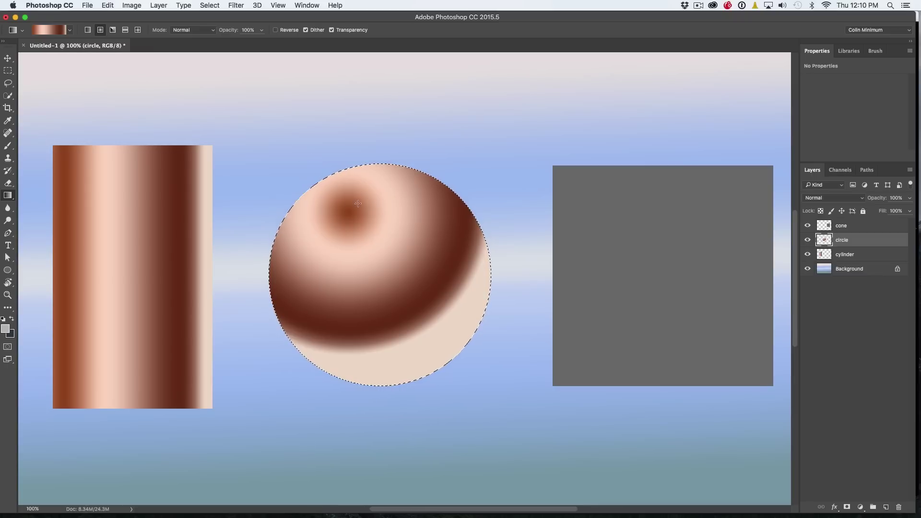
Step: Fill the circle with the foreground-to-background radial gradient, from an upper-left highlight towards its lower right
click(70, 30)
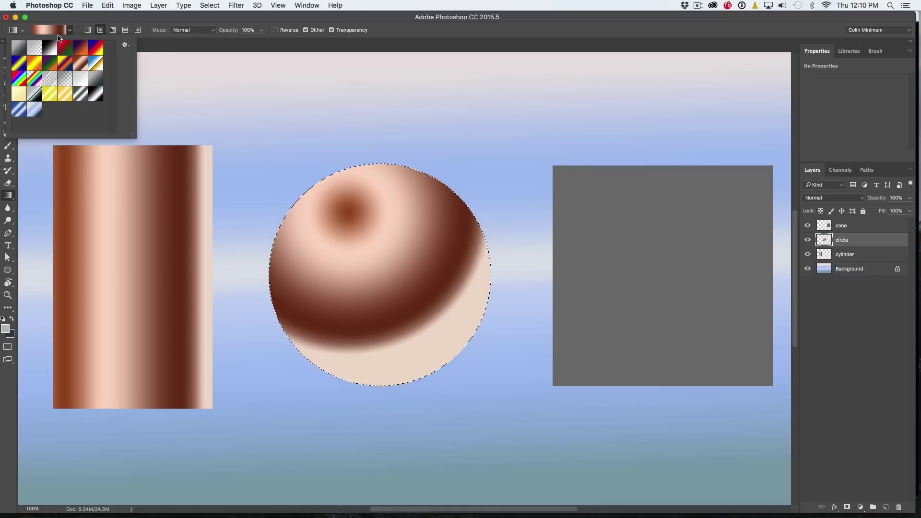
click(25, 50)
drag(356, 223, 440, 304)
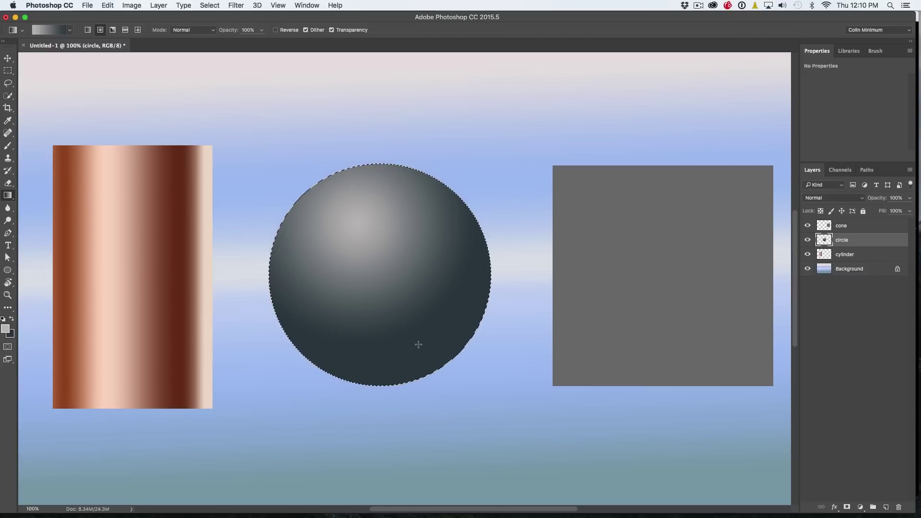
Step: Try the Reverse option with a radial fill on the circle and turn Reverse off again
click(276, 31)
drag(413, 302, 458, 354)
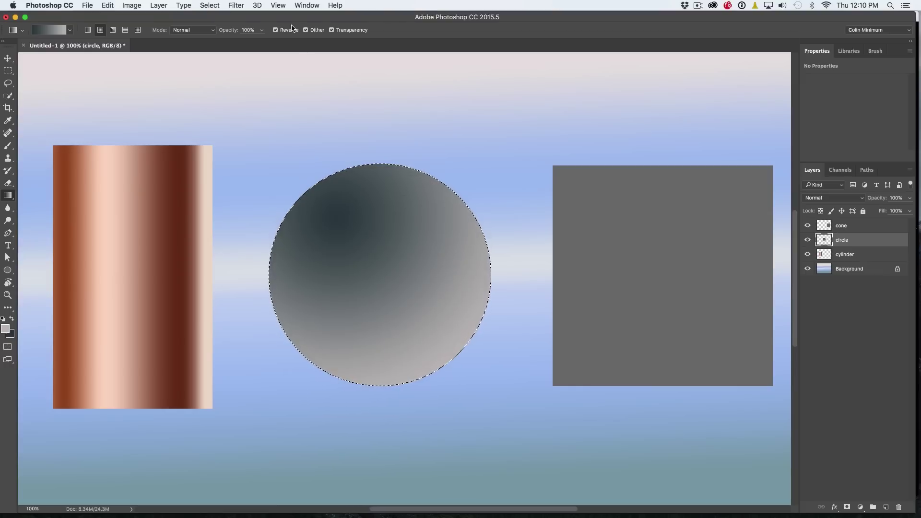
click(276, 30)
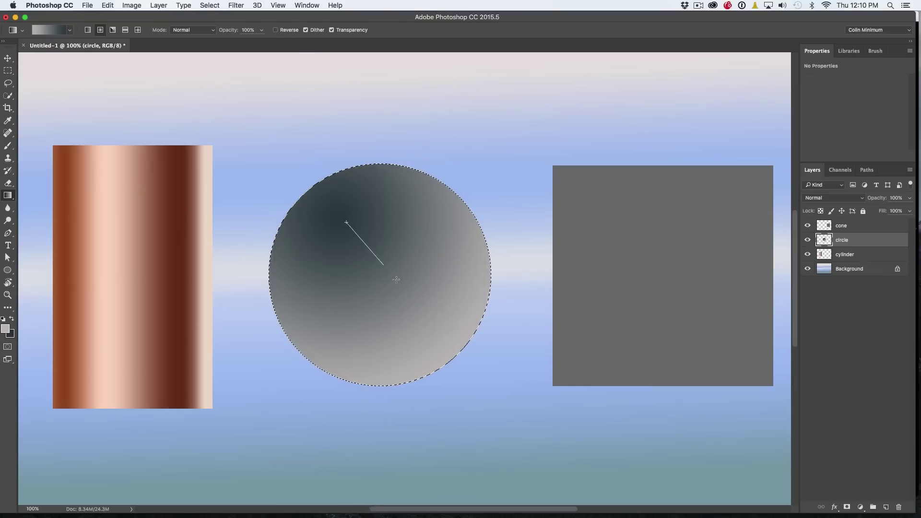
Step: Refill the circle with the radial gradient from an upper-left highlight to just beyond its lower-right edge, and deselect it
drag(396, 280, 486, 369)
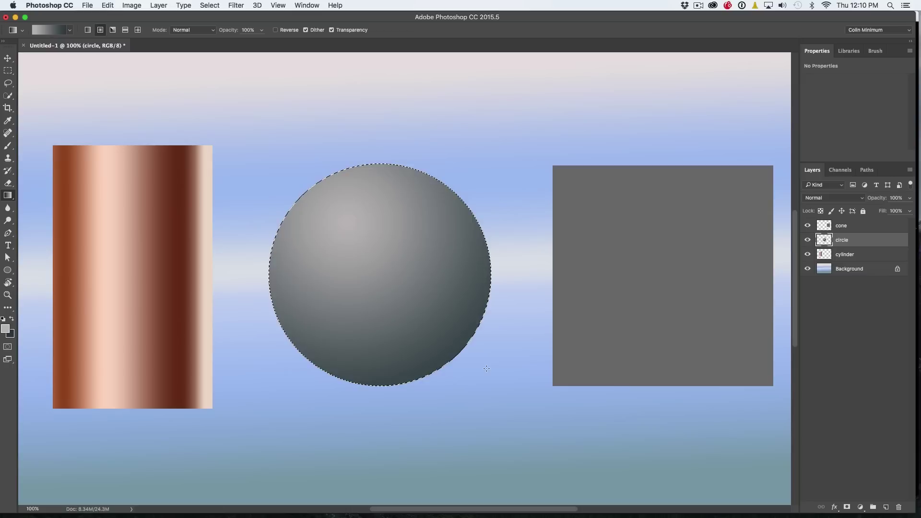
click(8, 70)
click(348, 179)
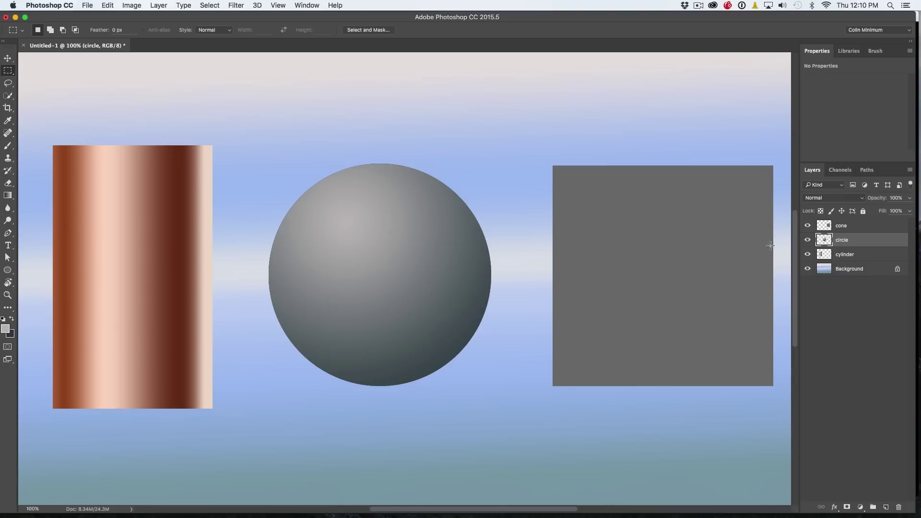
Step: Select the cone layer's square and fill it with the silver striped gradient preset in radial style, starting at its left edge
click(850, 228)
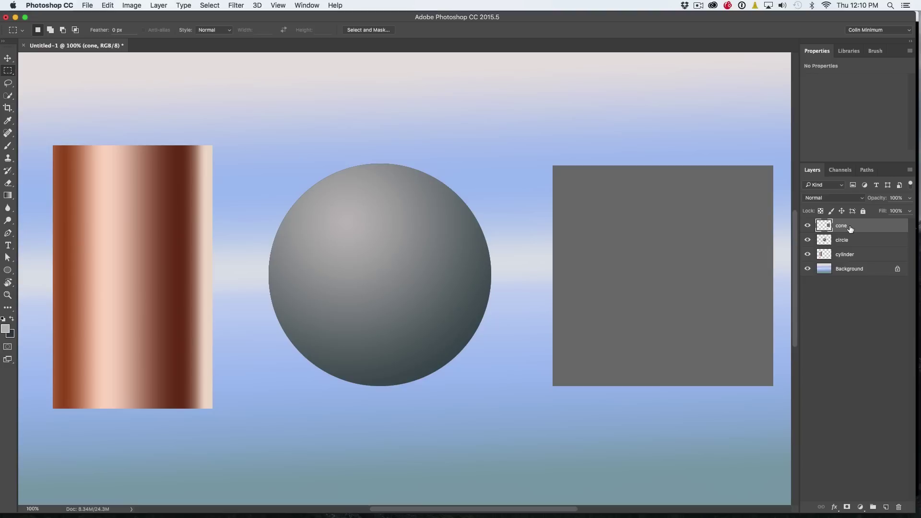
super+click(824, 226)
key(g)
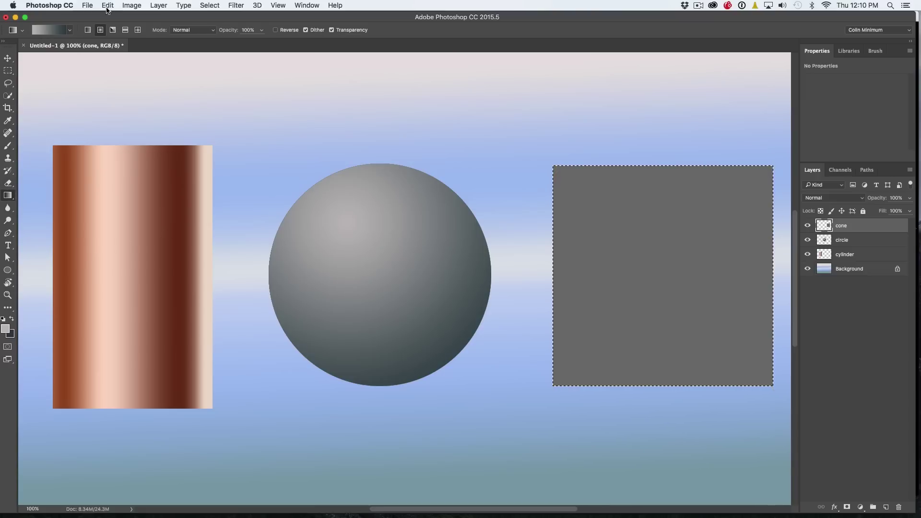
click(68, 30)
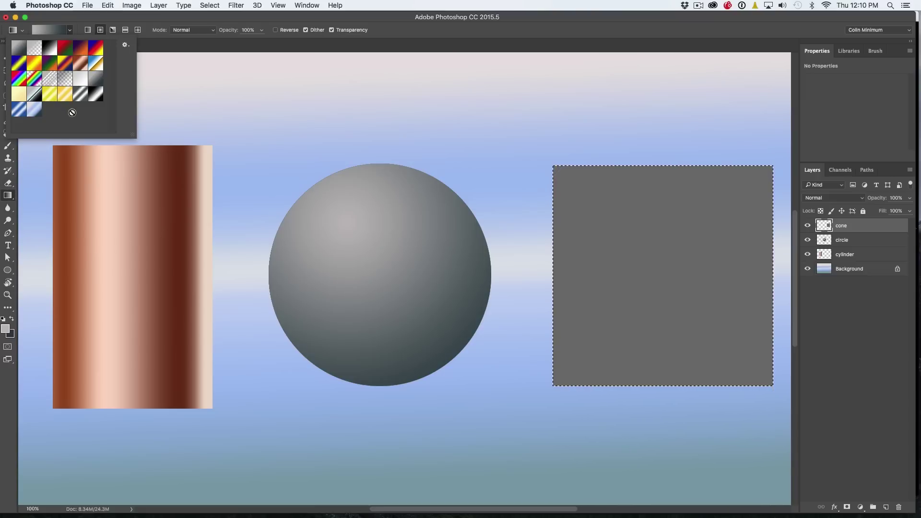
click(82, 96)
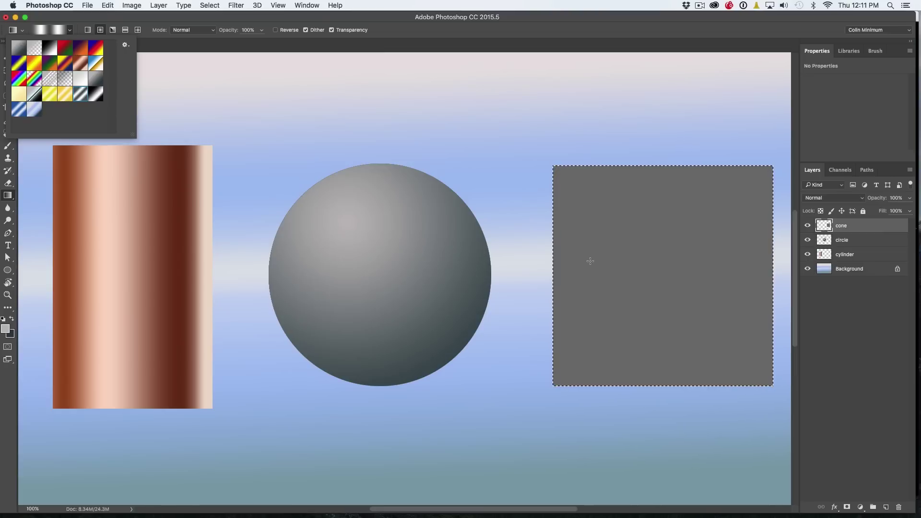
click(564, 267)
drag(565, 266, 763, 264)
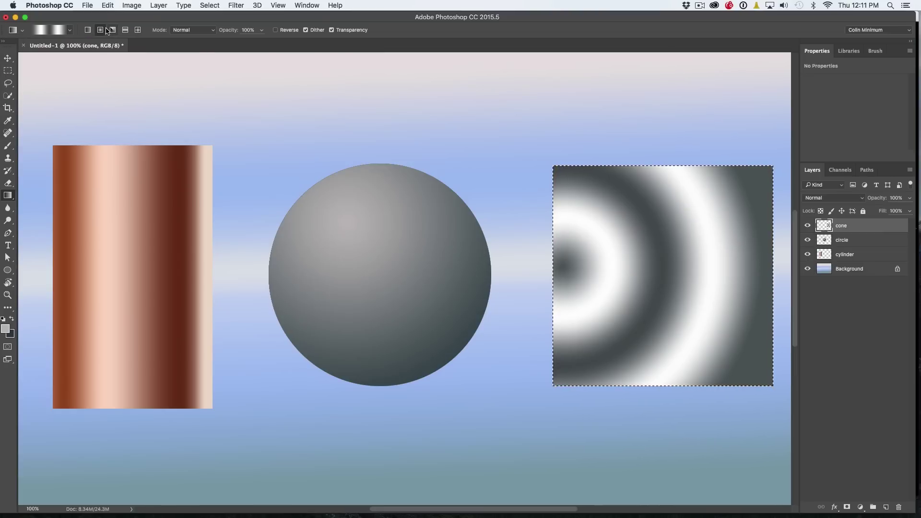
Step: Switch to the linear style and fill the square across its width with the silver stripes and again with the copper-coloured preset
click(87, 31)
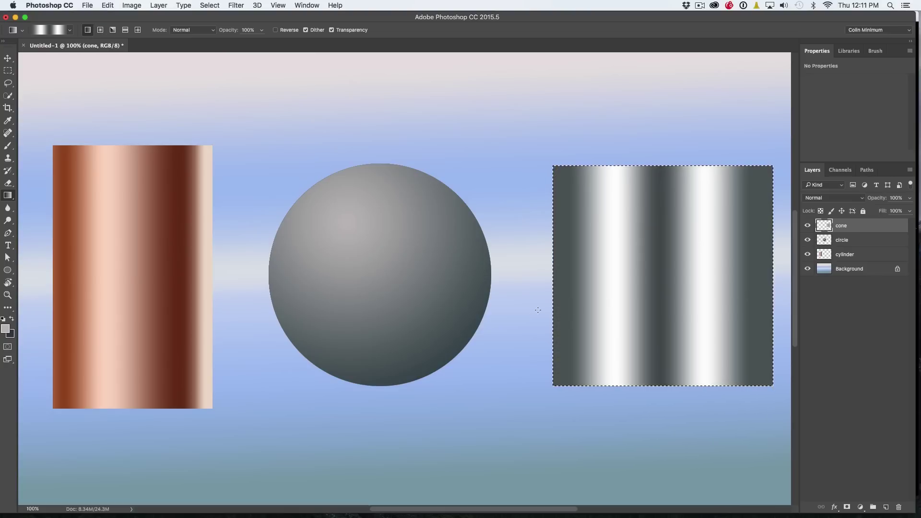
drag(560, 301, 748, 292)
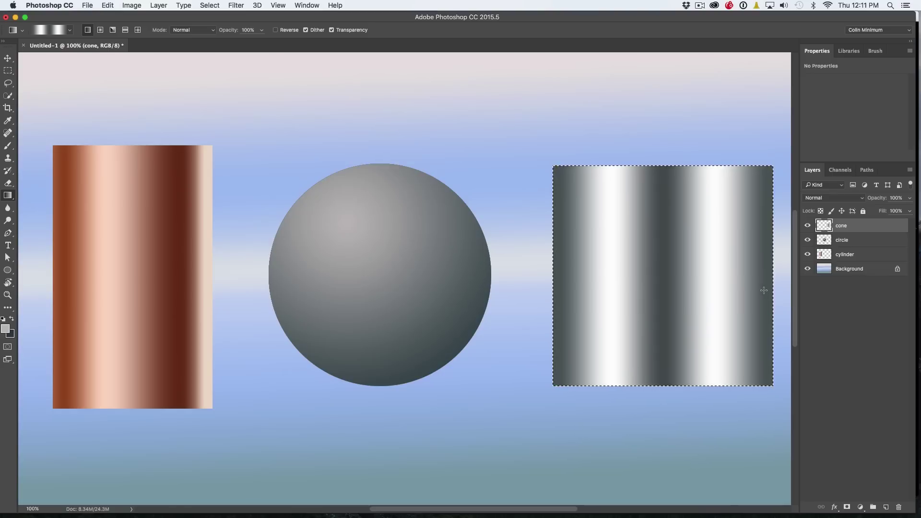
click(70, 29)
click(80, 63)
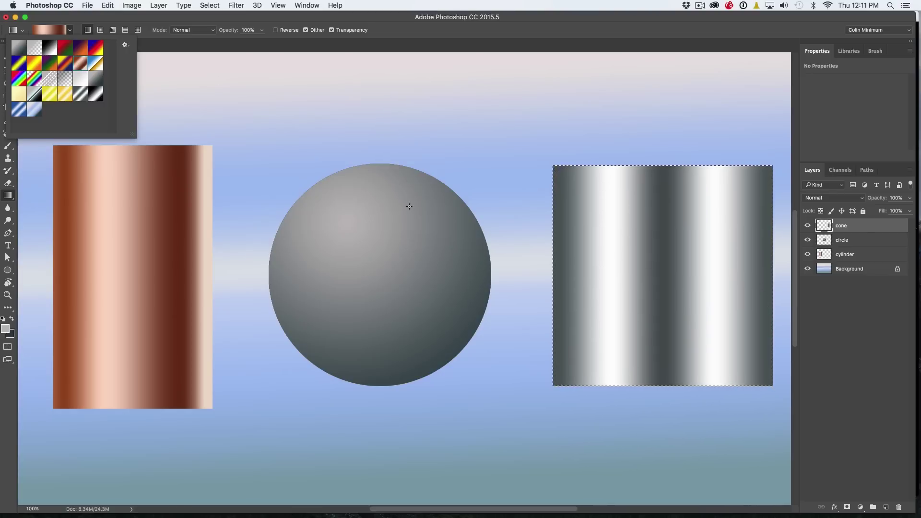
drag(558, 242, 756, 235)
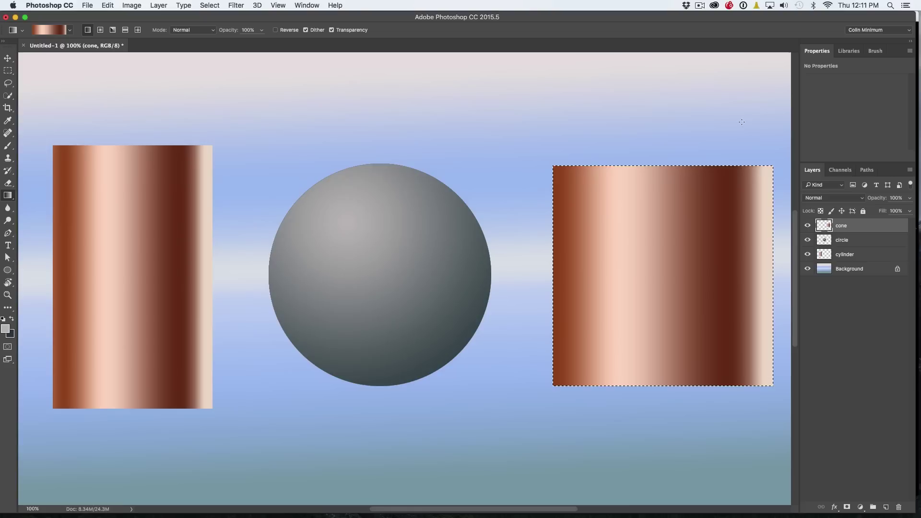
Step: Shape the copper square into a cone with a Perspective transform that brings its two upper corners together at the middle
key(super+t)
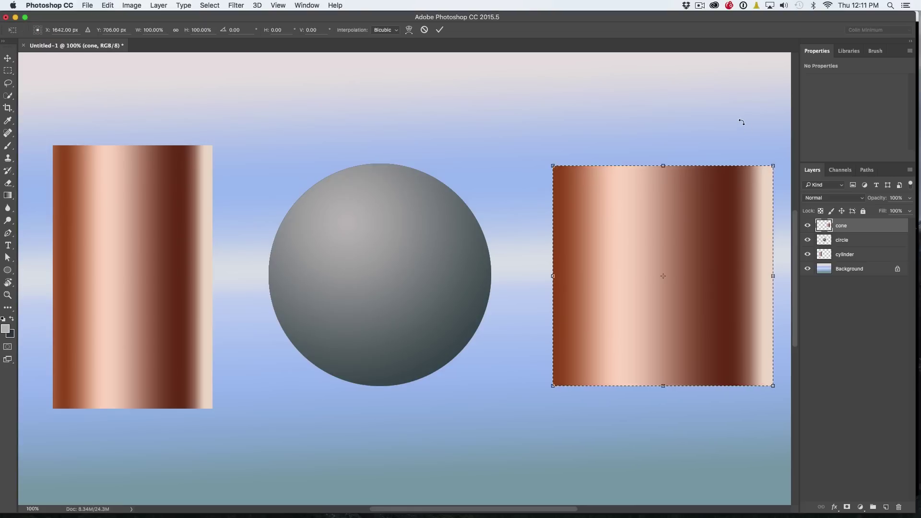
right_click(708, 193)
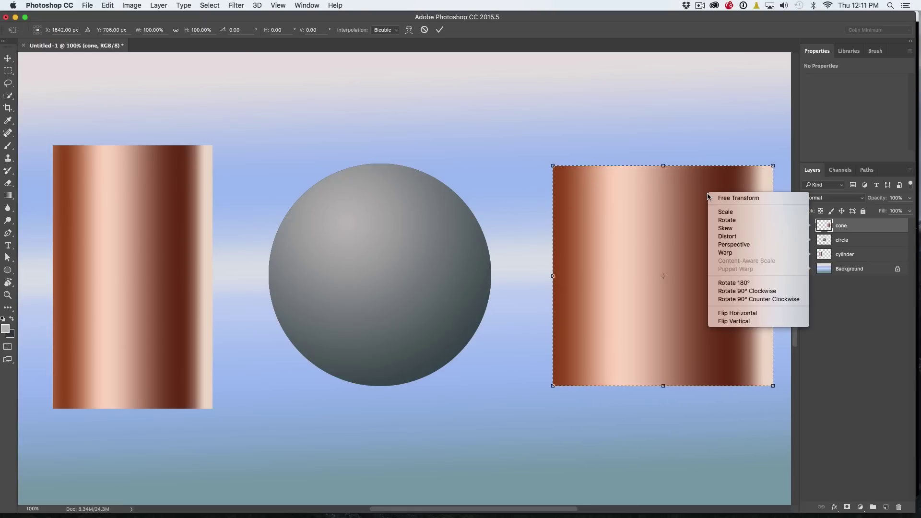
click(726, 212)
drag(775, 168, 664, 172)
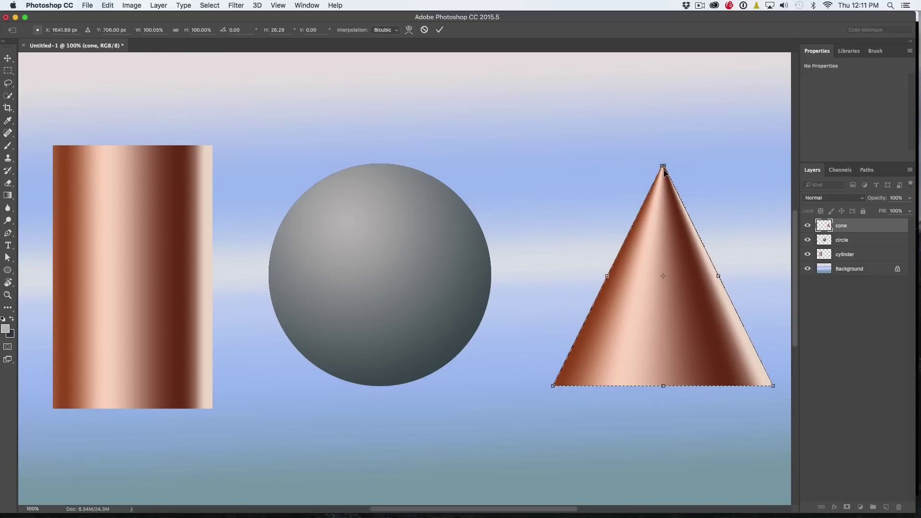
key(Return)
Step: Deselect the cone and make the Background layer active with the Move tool
key(g)
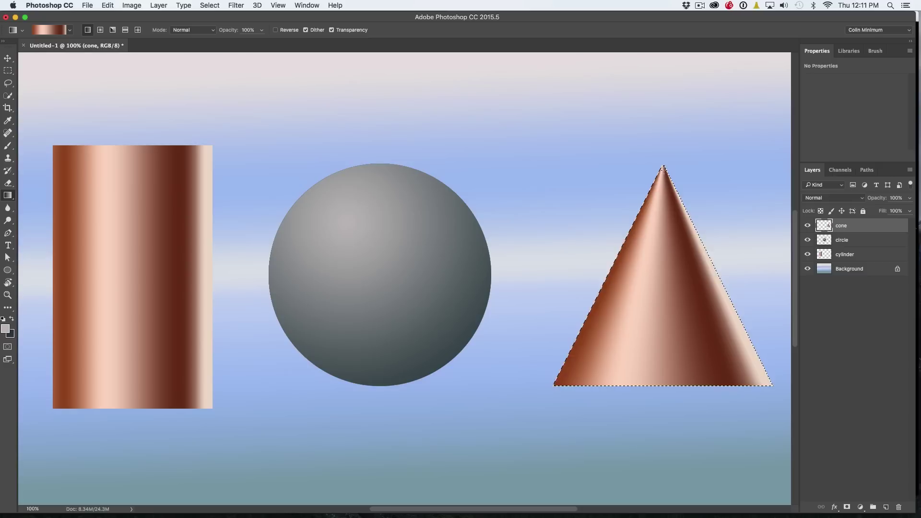
key(super+d)
click(8, 58)
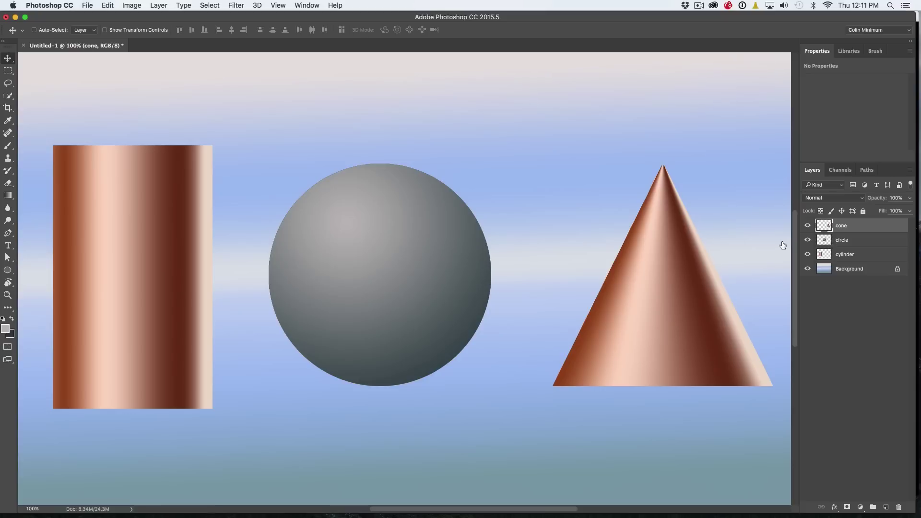
click(854, 270)
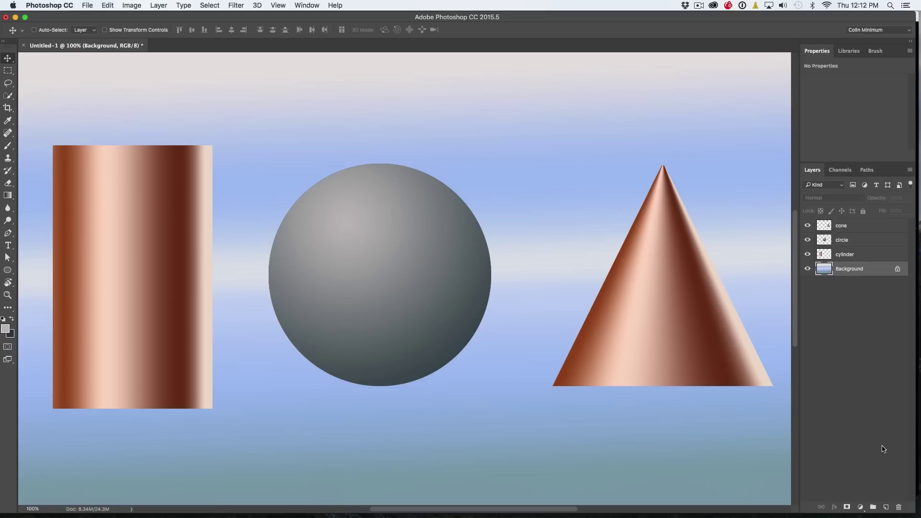
Step: Add a new layer above the Background and set the Gradient tool to the rainbow spectrum preset in radial style
click(886, 506)
click(8, 195)
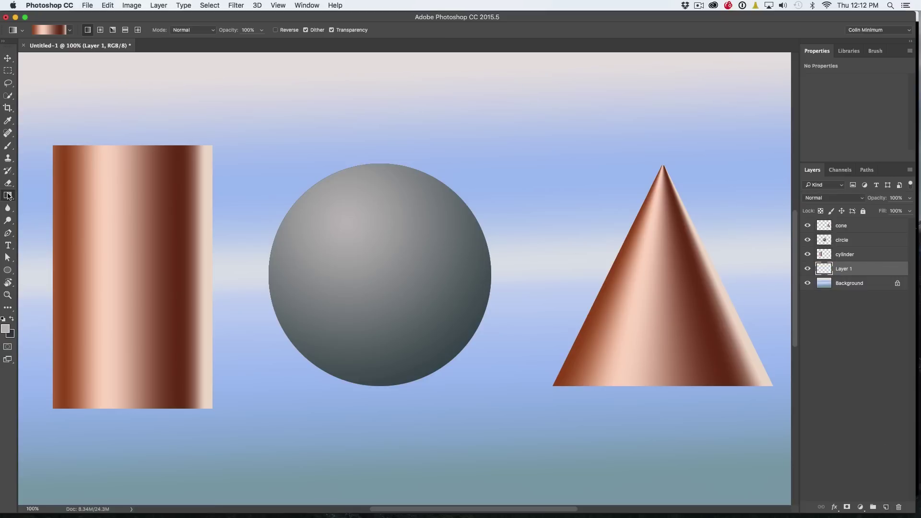
click(70, 30)
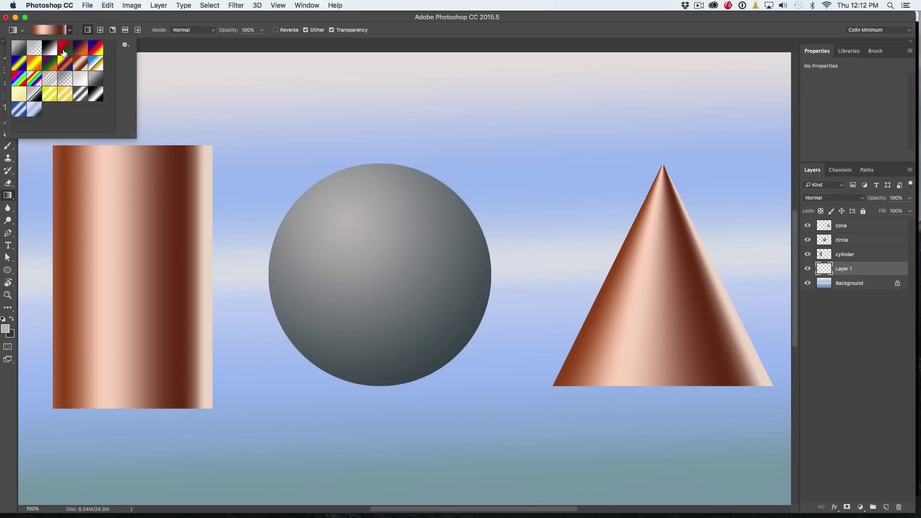
click(18, 78)
click(99, 32)
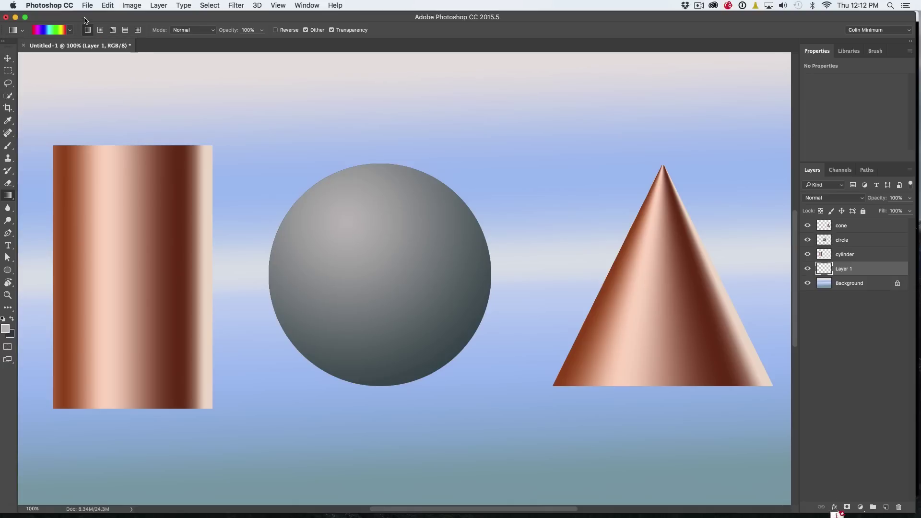
click(100, 32)
Step: Switch the gradient's blending mode to Screen and draw five overlapping radial rainbow gradients from different points across the new layer
click(190, 30)
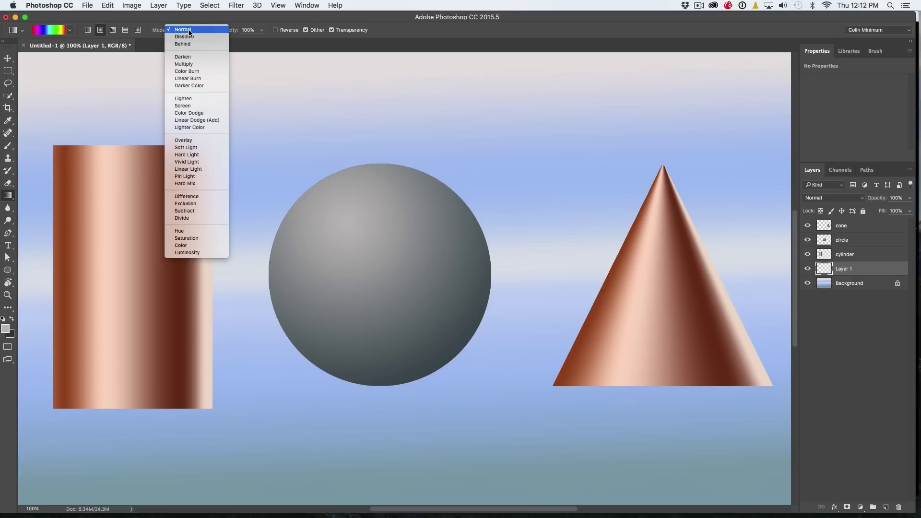
click(195, 106)
drag(112, 116, 536, 461)
drag(460, 138, 217, 311)
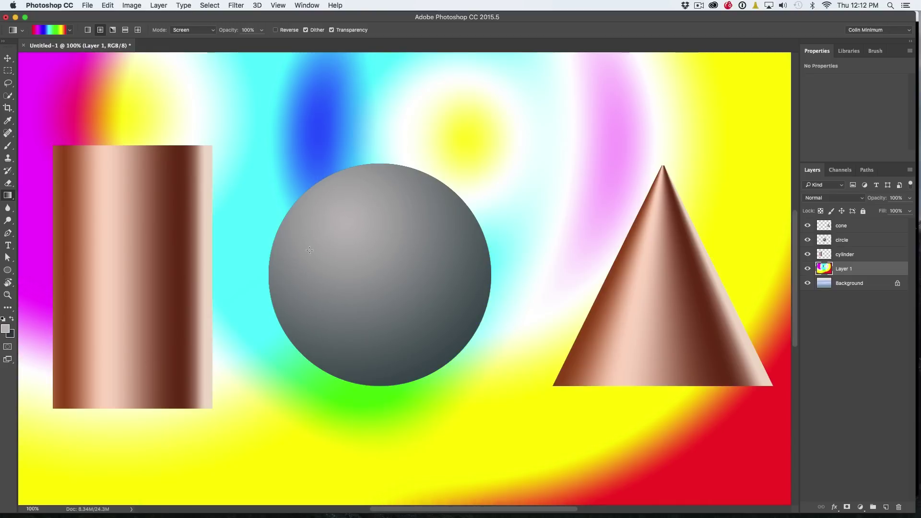
drag(207, 451, 335, 275)
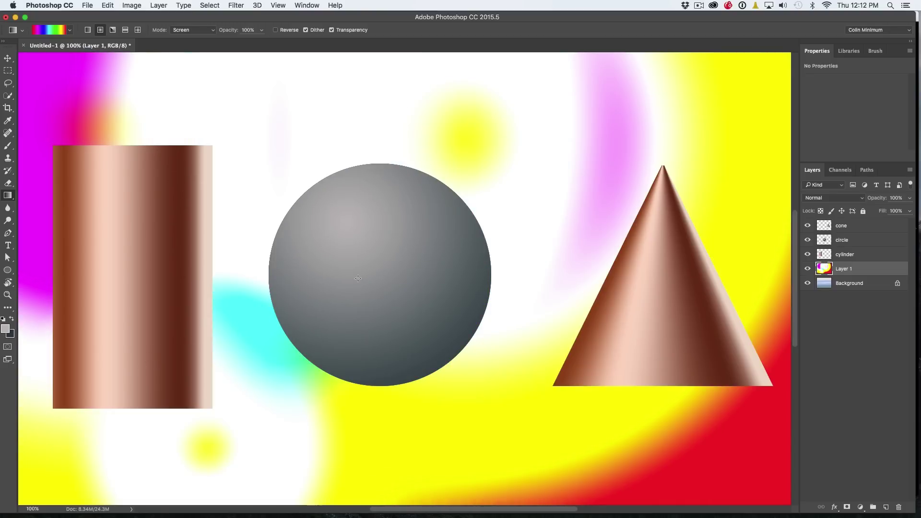
drag(658, 322, 313, 196)
drag(658, 75, 348, 361)
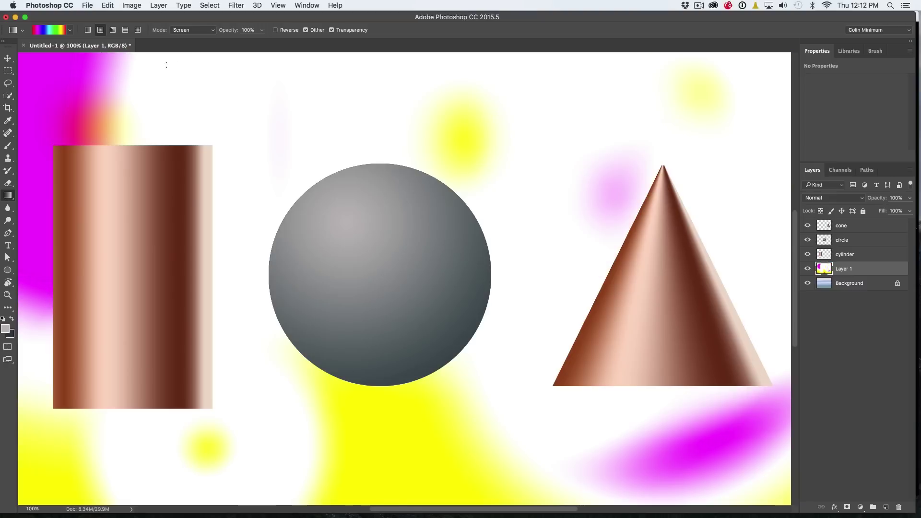
Step: Change the gradient's blending mode to Overlay and add three more radial rainbow gradients in varying directions over Layer 1
click(200, 28)
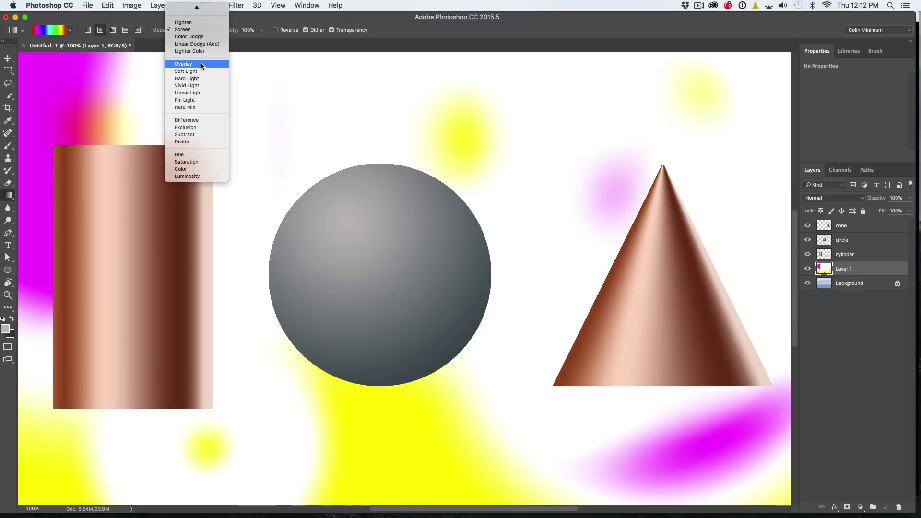
click(200, 64)
drag(208, 138, 372, 259)
drag(593, 169, 328, 347)
drag(275, 265, 499, 150)
Step: Darken Layer 1 with overlapping radial rainbow gradients in several directions, using Multiply and again Overlay mode
click(202, 30)
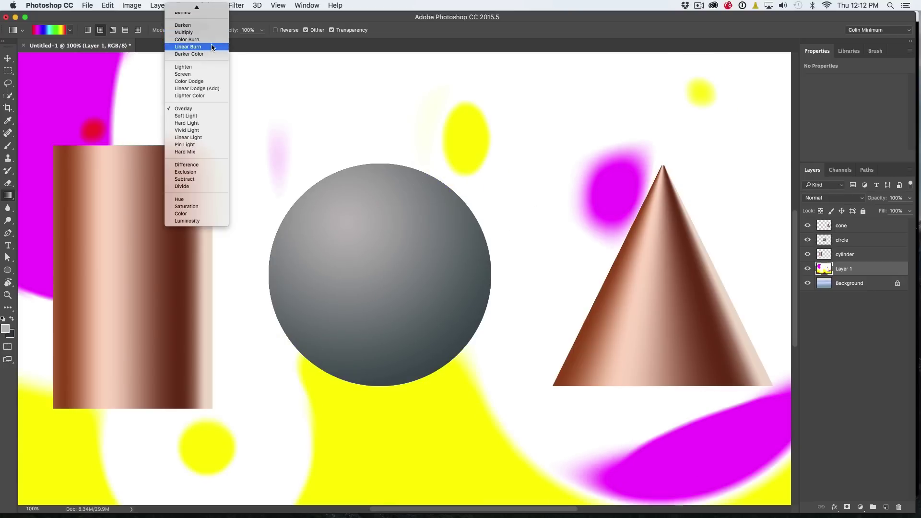
click(210, 32)
drag(237, 146, 502, 315)
drag(568, 143, 260, 371)
drag(218, 206, 675, 145)
drag(521, 474, 462, 359)
Step: Build a psychedelic pattern on Layer 1 with many crossing radial rainbow gradients in Difference mode, and hide the cone, circle and cylinder layers
click(205, 31)
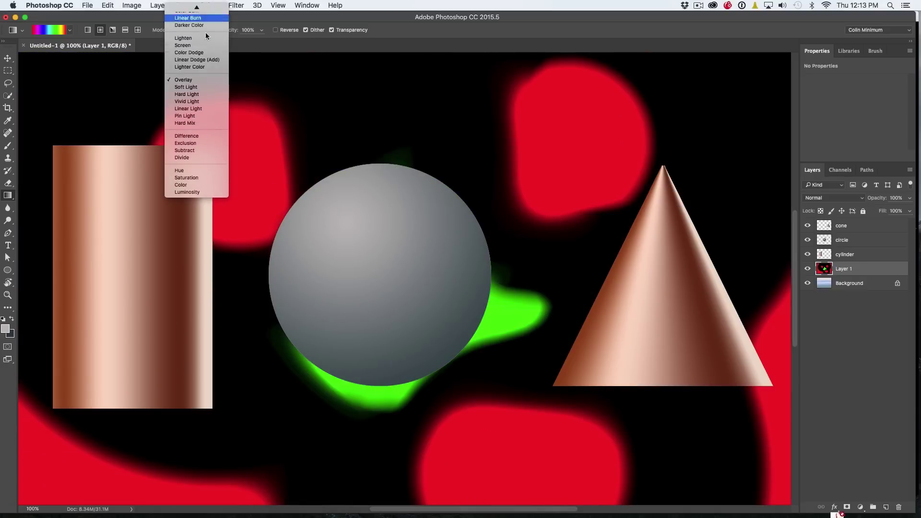
click(206, 137)
drag(479, 163, 273, 378)
drag(232, 202, 463, 365)
drag(590, 158, 343, 391)
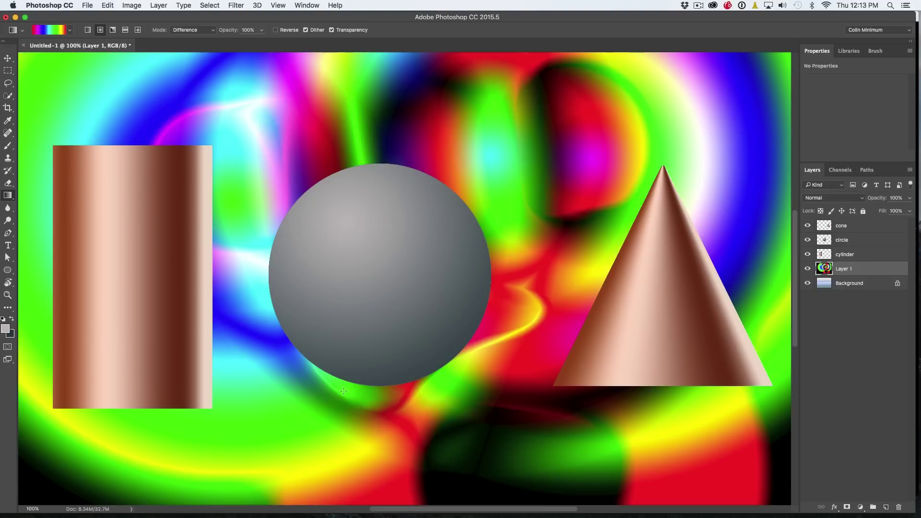
drag(156, 152, 545, 391)
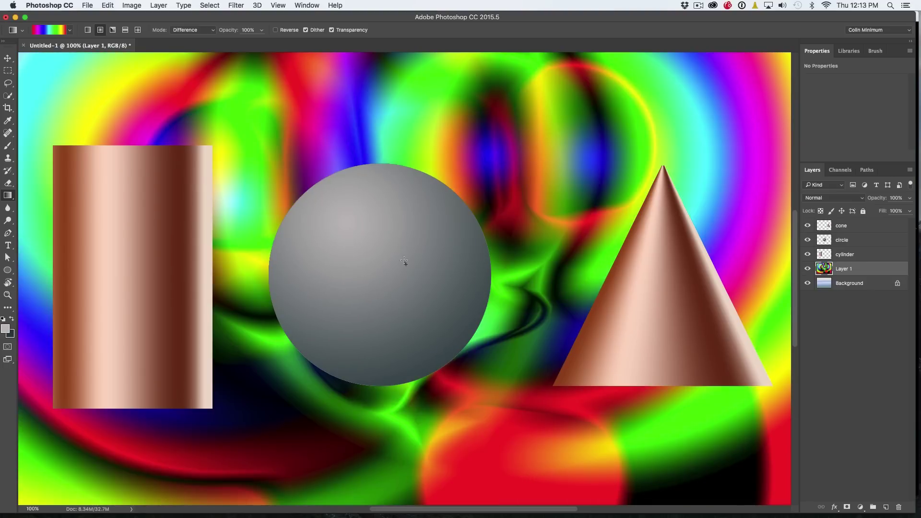
drag(405, 263, 642, 413)
drag(642, 95, 374, 213)
drag(213, 125, 583, 398)
drag(506, 452, 466, 238)
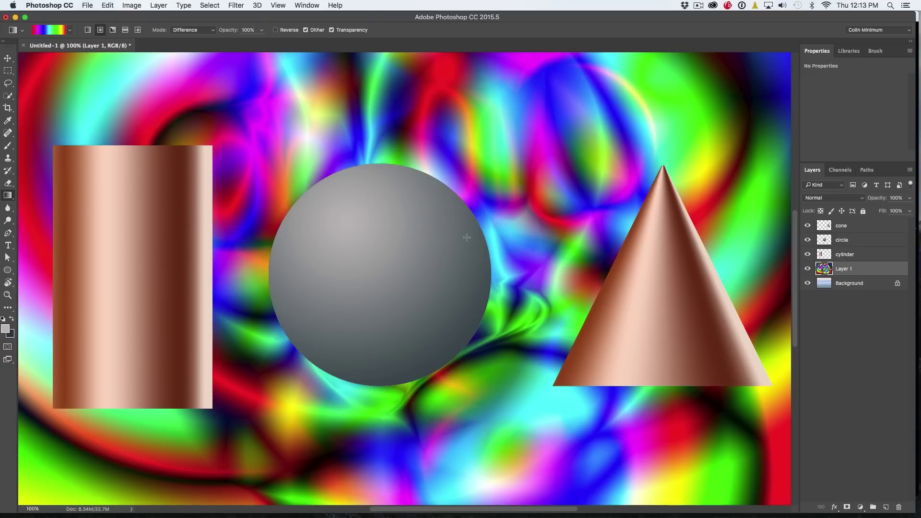
drag(191, 102, 708, 295)
drag(747, 166, 479, 288)
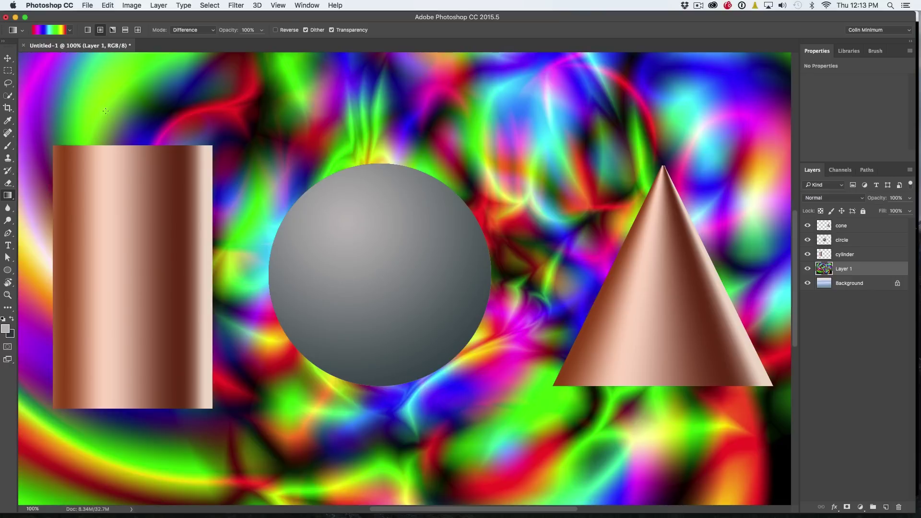
drag(114, 111, 372, 345)
mouse_move(180, 438)
mouse_down()
mouse_move(496, 146)
mouse_move(692, 207)
mouse_up()
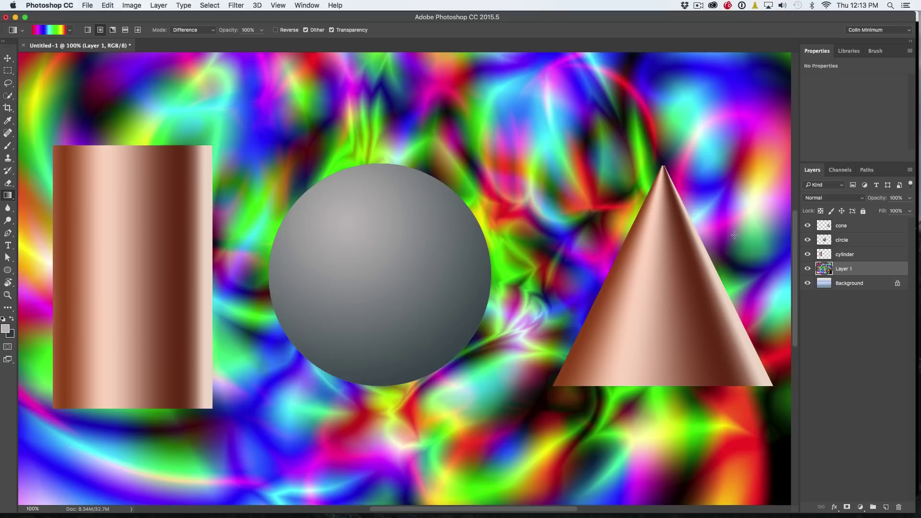
drag(807, 225, 807, 254)
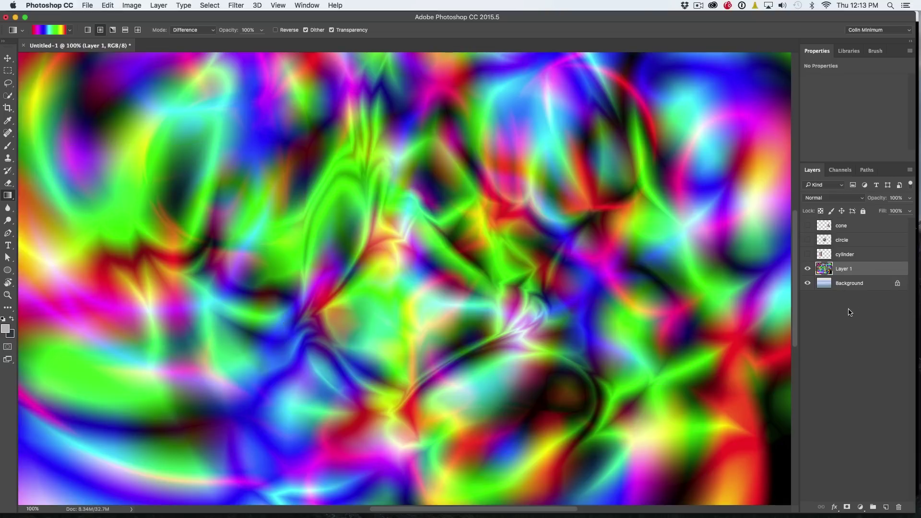